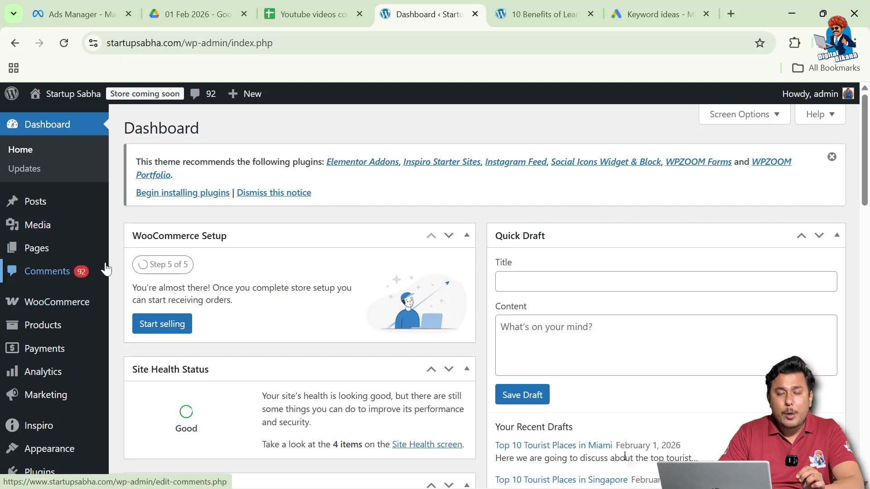
Open the WooCommerce settings and review the general store address, selling location, tax, coupon and currency options
{"action": "mouse_move", "coordinate": [81, 309]}
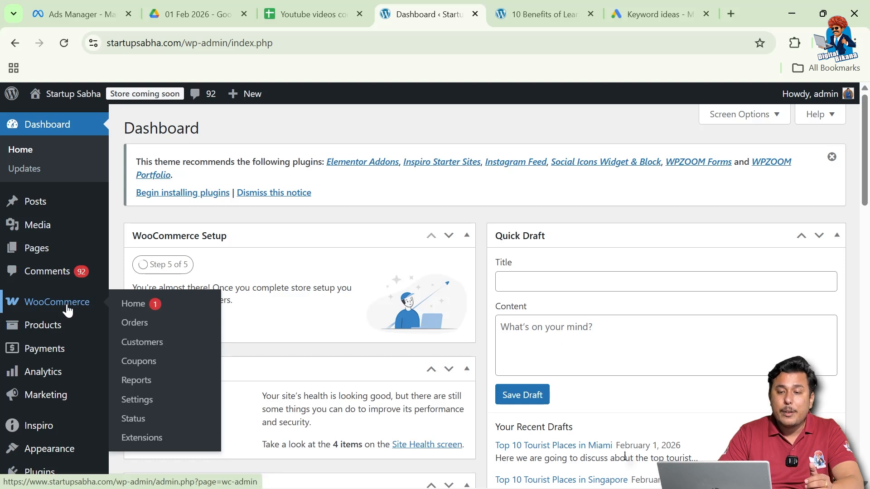
{"action": "left_click", "coordinate": [137, 401]}
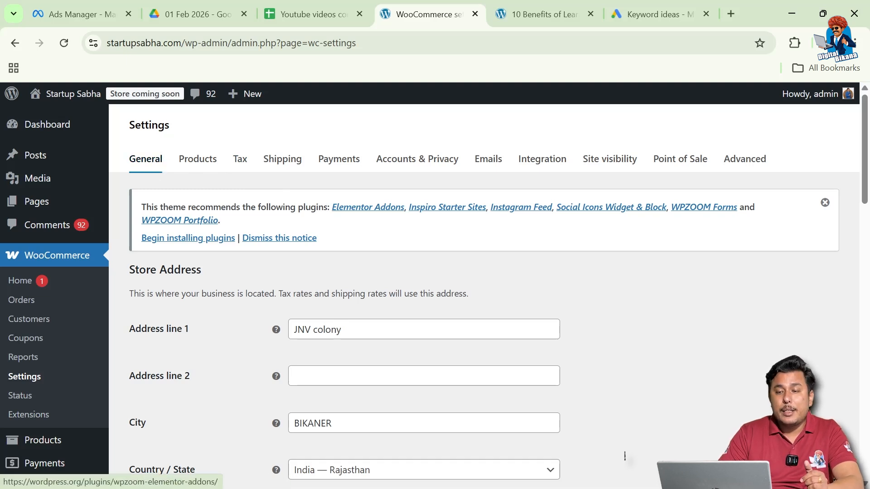
{"action": "scroll", "coordinate": [569, 367], "scroll_direction": "down", "scroll_amount": 2}
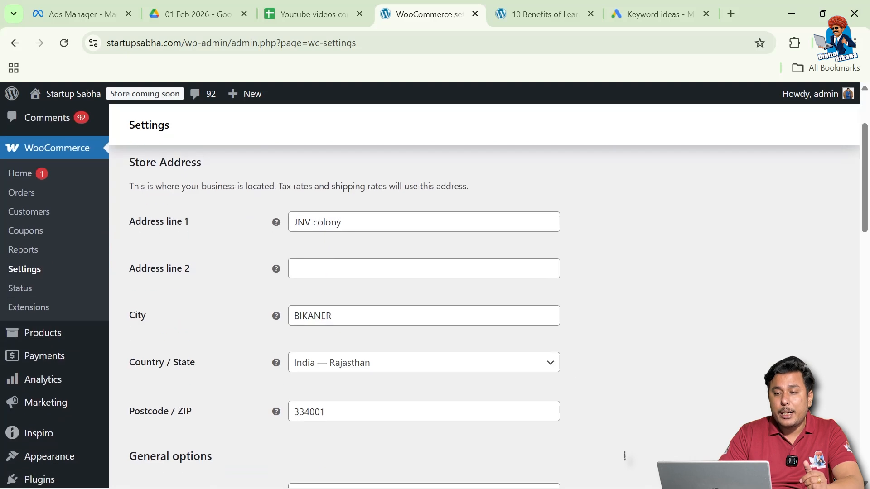
{"action": "scroll", "coordinate": [632, 374], "scroll_direction": "down", "scroll_amount": 4}
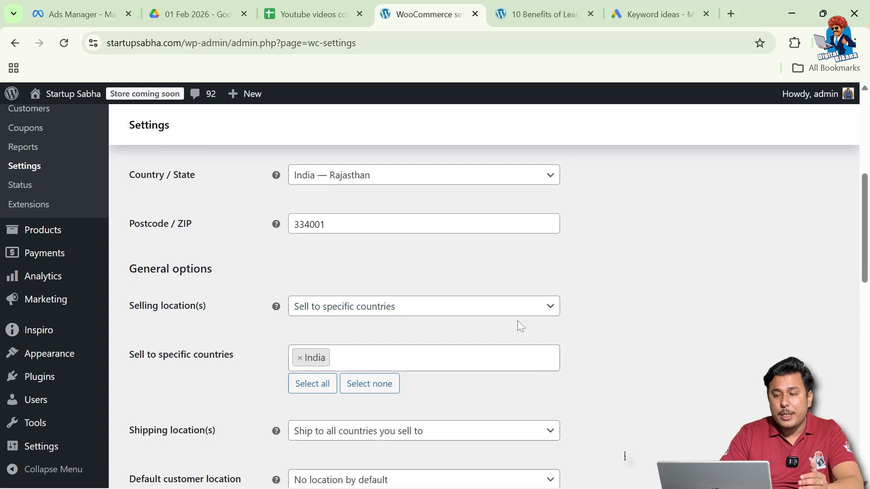
{"action": "scroll", "coordinate": [641, 354], "scroll_direction": "down", "scroll_amount": 2}
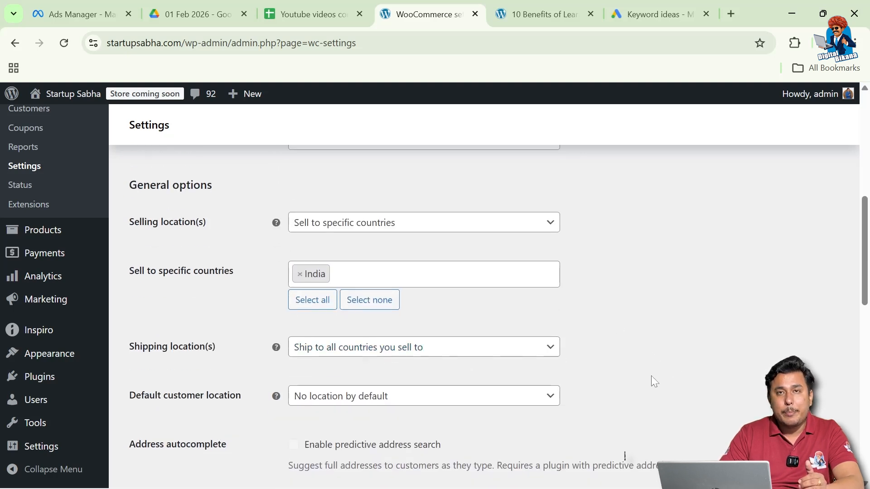
{"action": "scroll", "coordinate": [651, 380], "scroll_direction": "down", "scroll_amount": 2}
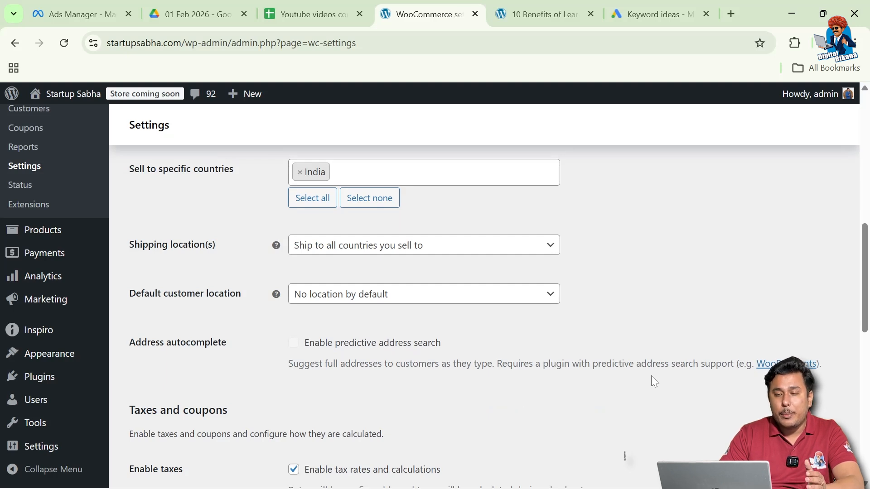
{"action": "scroll", "coordinate": [653, 379], "scroll_direction": "down", "scroll_amount": 4}
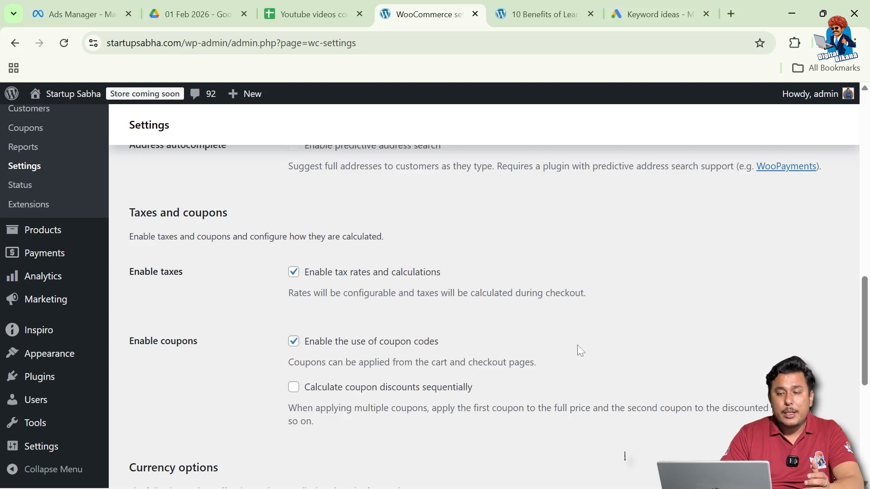
{"action": "scroll", "coordinate": [573, 342], "scroll_direction": "down", "scroll_amount": 4}
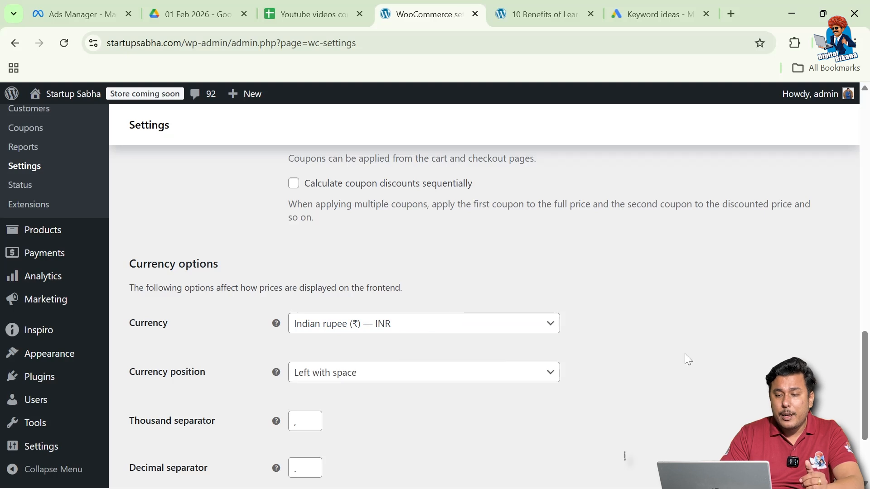
{"action": "scroll", "coordinate": [689, 369], "scroll_direction": "down", "scroll_amount": 1}
{"action": "scroll", "coordinate": [687, 366], "scroll_direction": "down", "scroll_amount": 1}
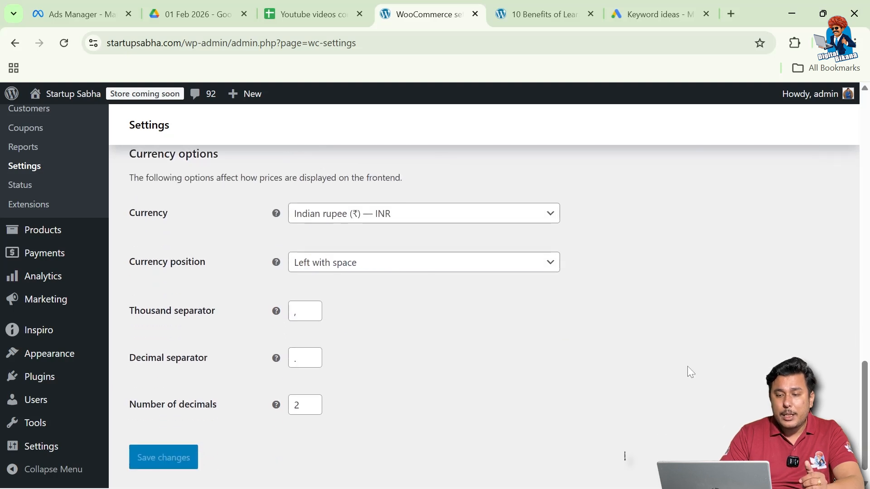
Review the general product settings, covering shop page, add to cart behaviour, placeholder image, measurements, reviews and ratings
{"action": "scroll", "coordinate": [681, 318], "scroll_direction": "up", "scroll_amount": 15}
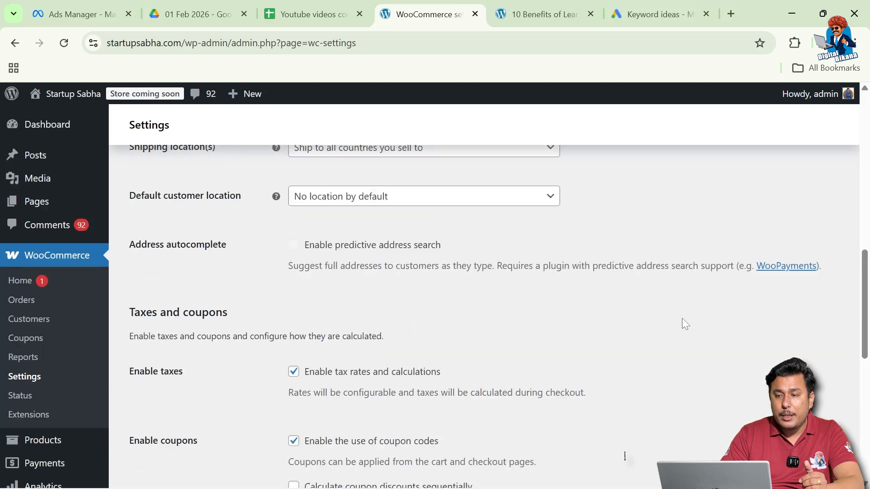
{"action": "left_click", "coordinate": [201, 165]}
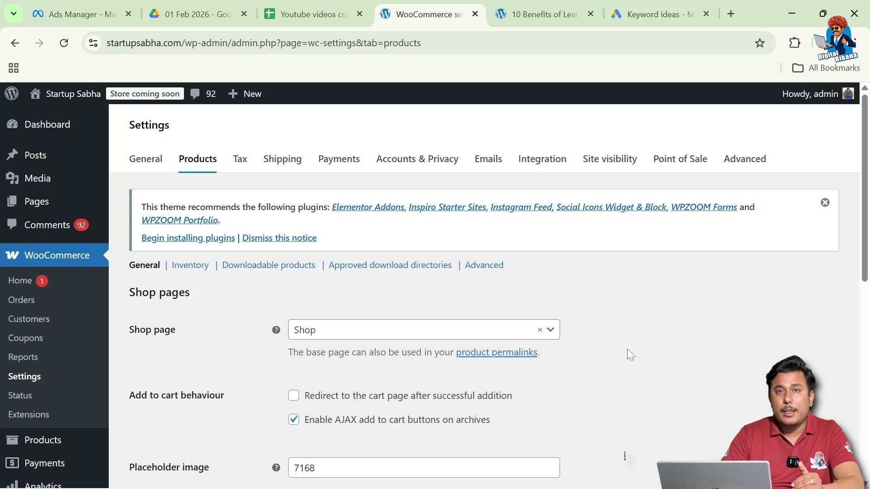
{"action": "scroll", "coordinate": [628, 352], "scroll_direction": "down", "scroll_amount": 1}
{"action": "scroll", "coordinate": [628, 352], "scroll_direction": "up", "scroll_amount": 1}
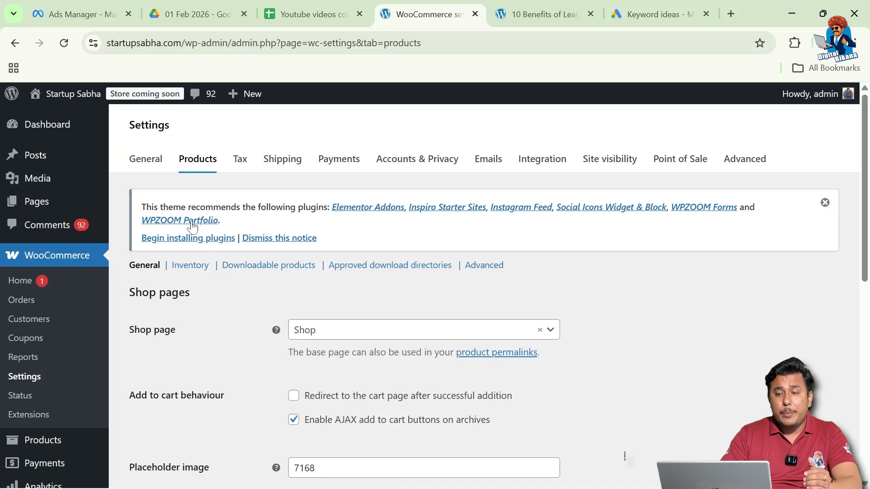
{"action": "scroll", "coordinate": [569, 365], "scroll_direction": "down", "scroll_amount": 1}
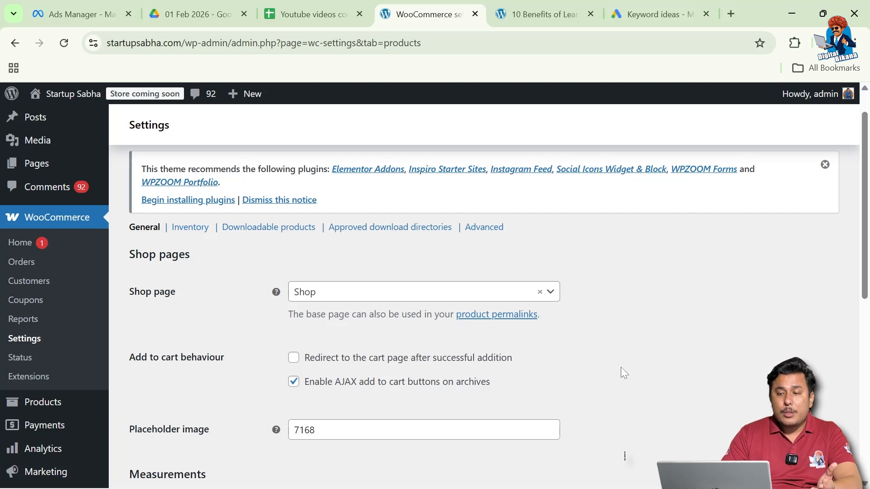
{"action": "scroll", "coordinate": [620, 367], "scroll_direction": "down", "scroll_amount": 1}
{"action": "scroll", "coordinate": [622, 346], "scroll_direction": "down", "scroll_amount": 1}
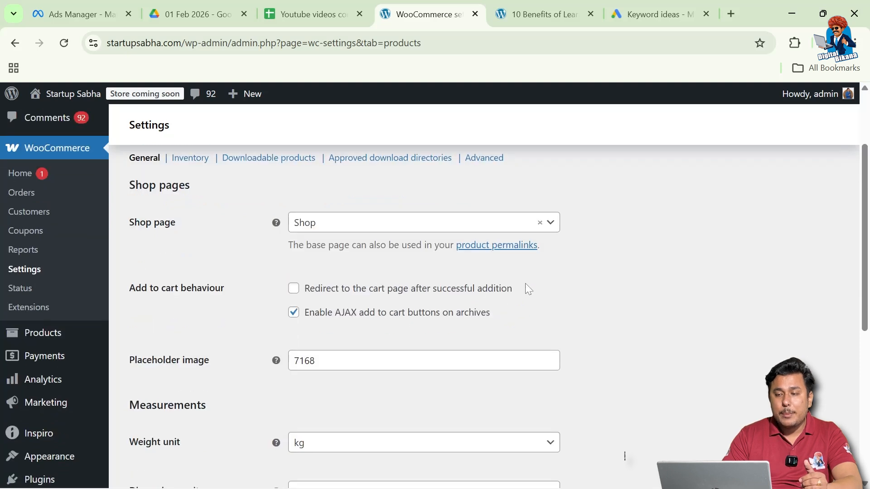
{"action": "scroll", "coordinate": [606, 375], "scroll_direction": "down", "scroll_amount": 2}
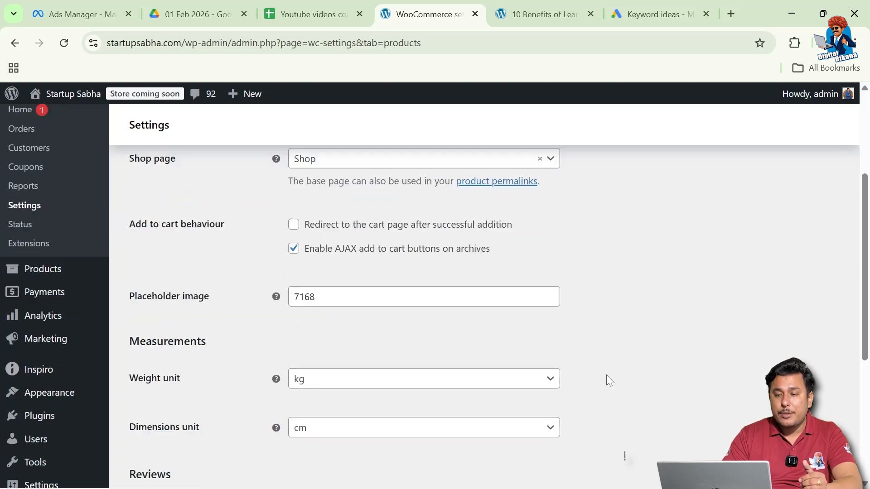
{"action": "scroll", "coordinate": [606, 375], "scroll_direction": "down", "scroll_amount": 1}
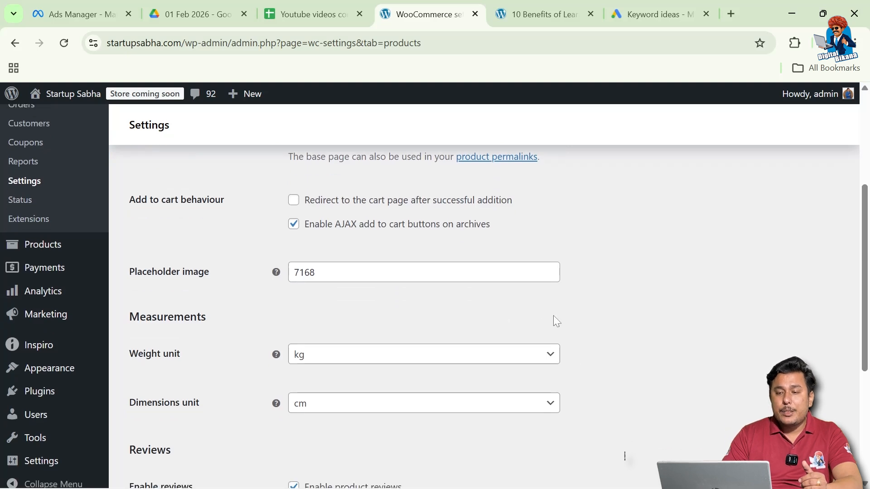
{"action": "scroll", "coordinate": [613, 373], "scroll_direction": "down", "scroll_amount": 2}
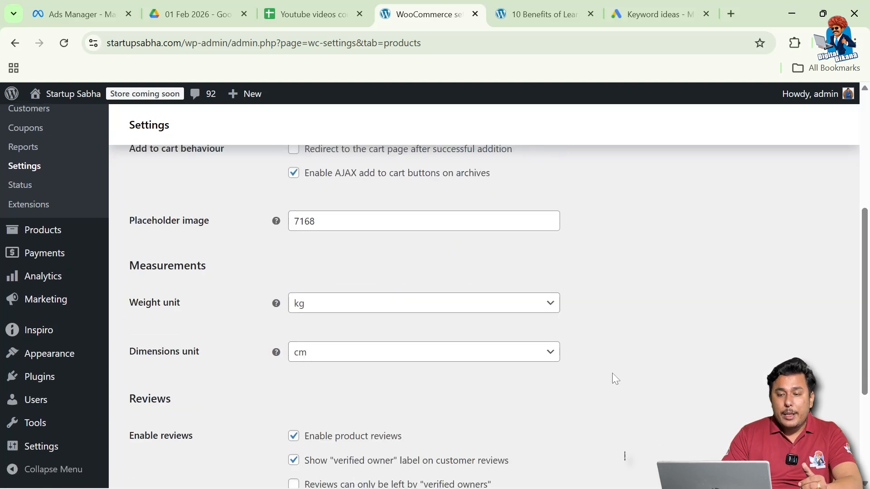
{"action": "scroll", "coordinate": [612, 373], "scroll_direction": "down", "scroll_amount": 1}
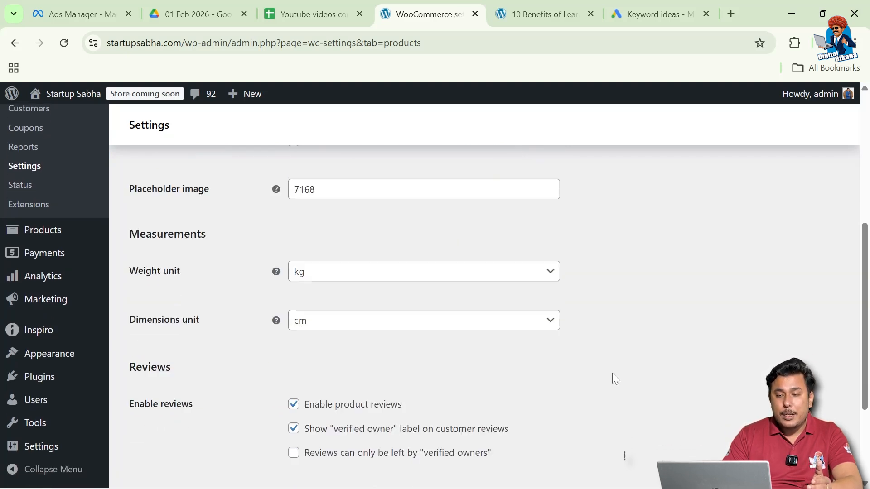
{"action": "scroll", "coordinate": [505, 258], "scroll_direction": "down", "scroll_amount": 1}
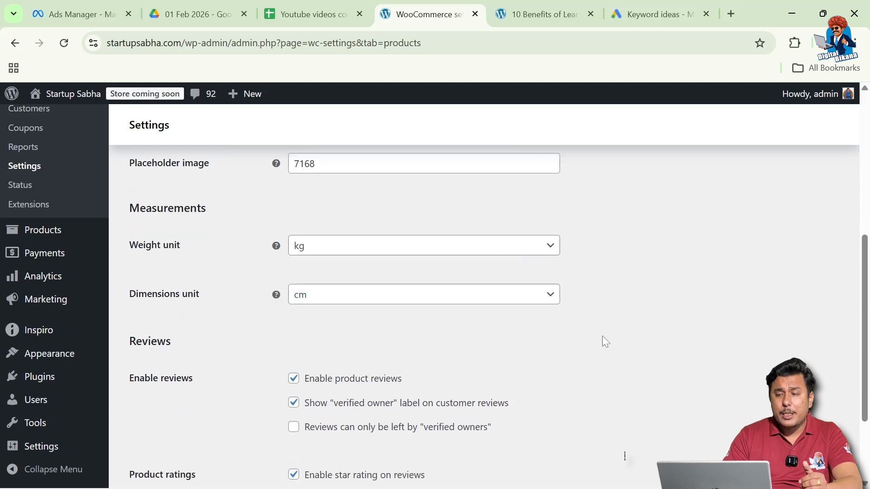
{"action": "scroll", "coordinate": [602, 343], "scroll_direction": "down", "scroll_amount": 3}
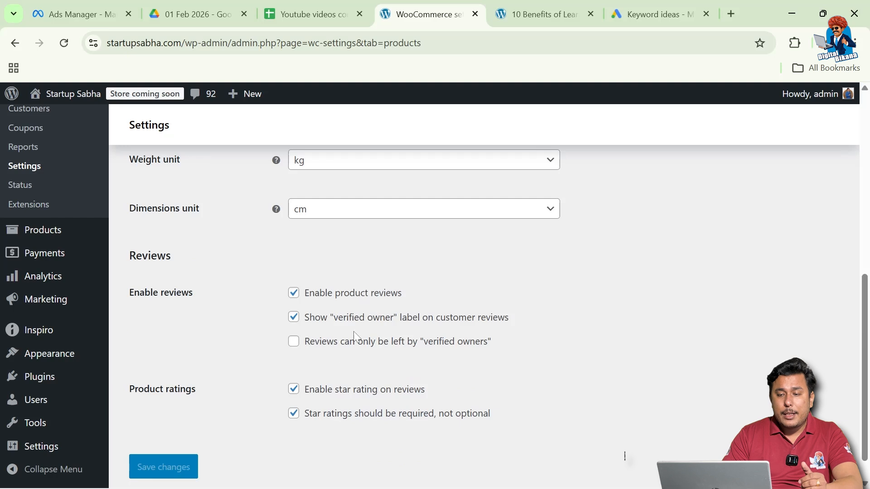
Examine the product inventory settings for stock management, notifications, stock thresholds, out of stock visibility and display format
{"action": "scroll", "coordinate": [688, 294], "scroll_direction": "up", "scroll_amount": 5}
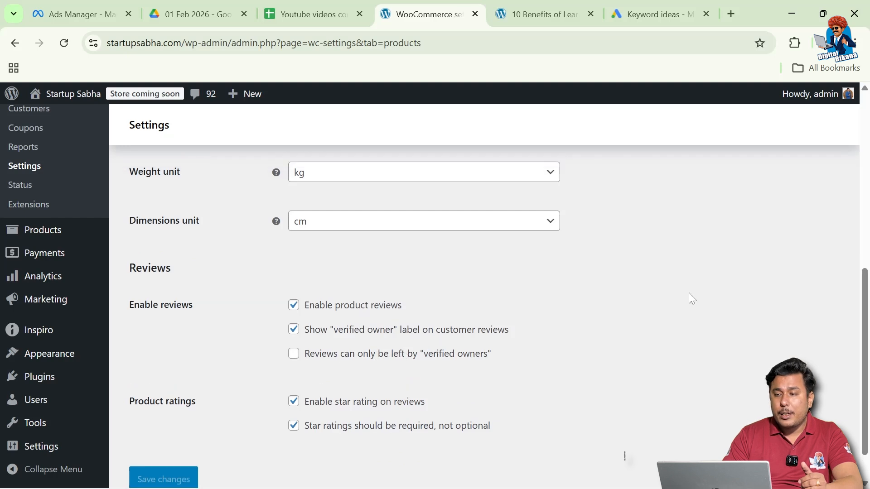
{"action": "scroll", "coordinate": [688, 297], "scroll_direction": "up", "scroll_amount": 5}
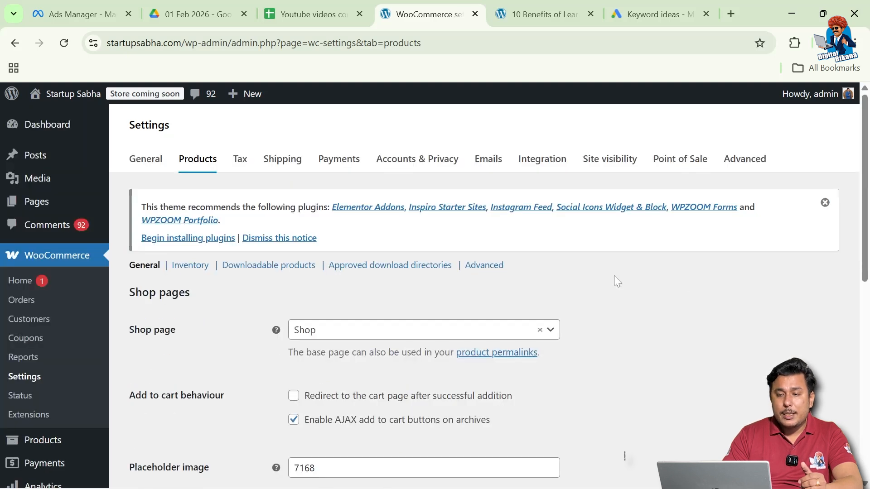
{"action": "left_click", "coordinate": [194, 269]}
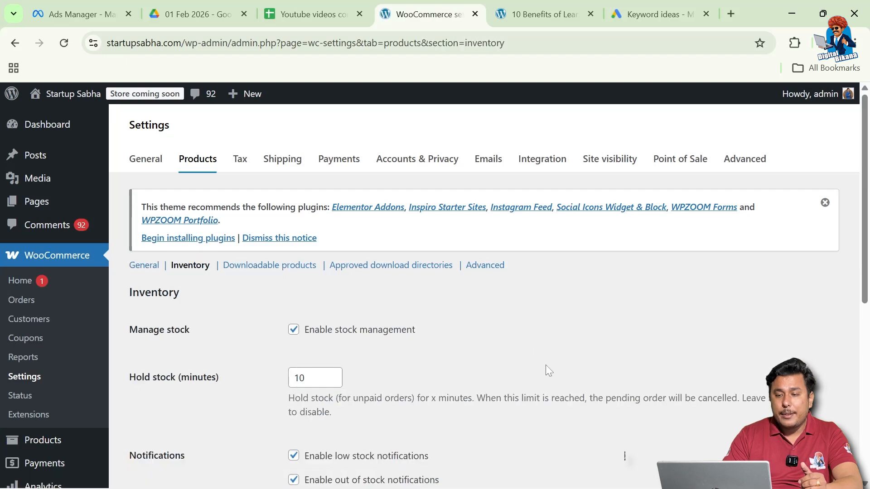
{"action": "scroll", "coordinate": [545, 365], "scroll_direction": "down", "scroll_amount": 2}
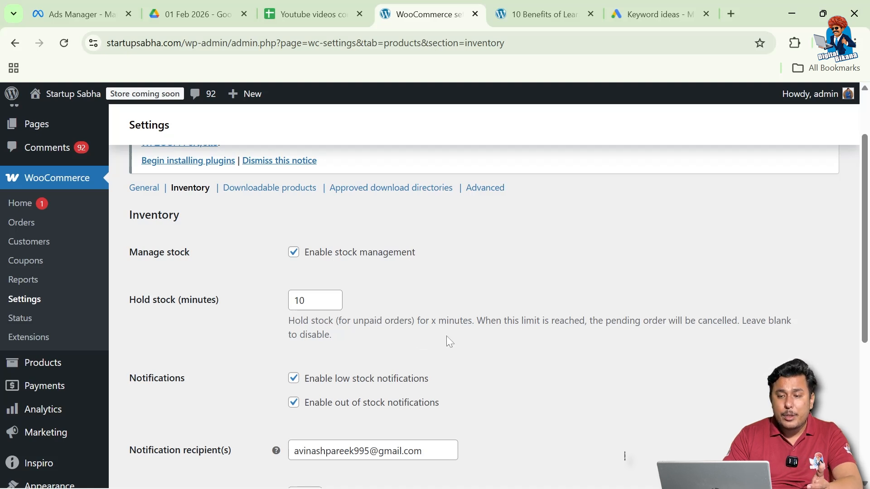
{"action": "scroll", "coordinate": [493, 369], "scroll_direction": "down", "scroll_amount": 1}
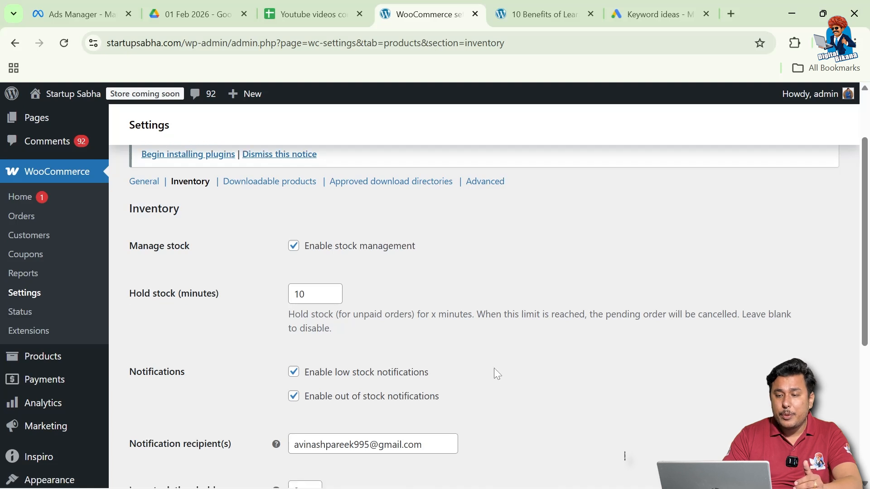
{"action": "scroll", "coordinate": [494, 368], "scroll_direction": "down", "scroll_amount": 2}
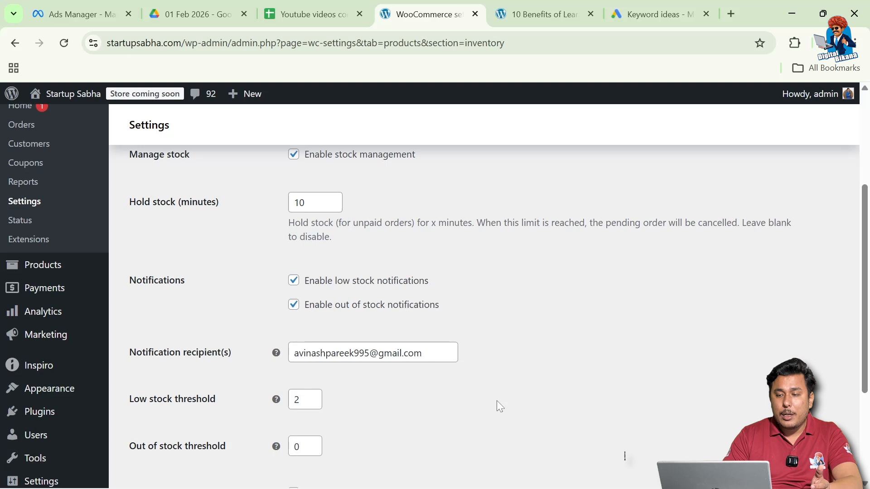
{"action": "scroll", "coordinate": [497, 401], "scroll_direction": "down", "scroll_amount": 1}
{"action": "scroll", "coordinate": [497, 401], "scroll_direction": "down", "scroll_amount": 4}
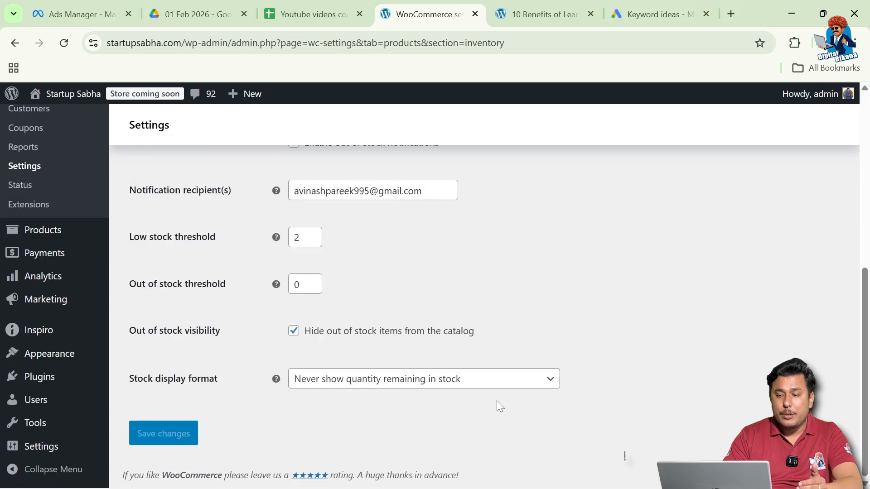
Examine the downloadable products settings for the file download method and access restrictions
{"action": "scroll", "coordinate": [505, 341], "scroll_direction": "up", "scroll_amount": 8}
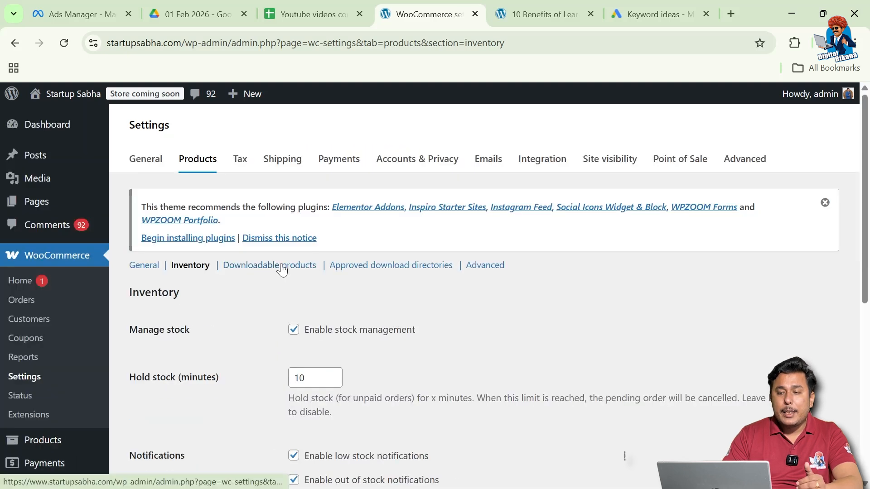
{"action": "right_click", "coordinate": [282, 267]}
{"action": "left_click", "coordinate": [282, 267]}
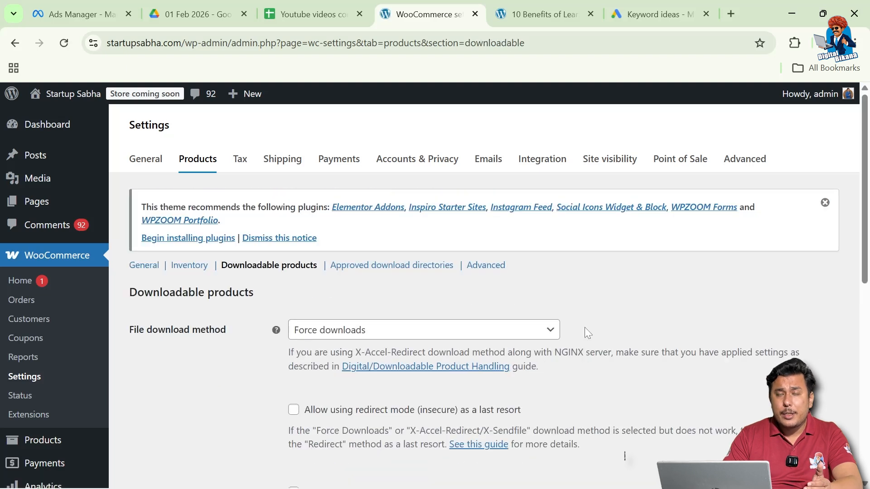
{"action": "scroll", "coordinate": [588, 333], "scroll_direction": "down", "scroll_amount": 1}
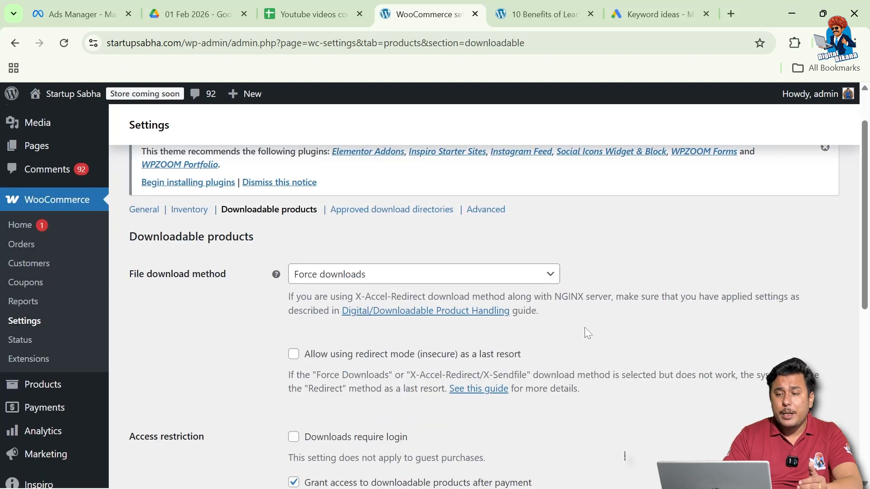
{"action": "scroll", "coordinate": [587, 333], "scroll_direction": "down", "scroll_amount": 1}
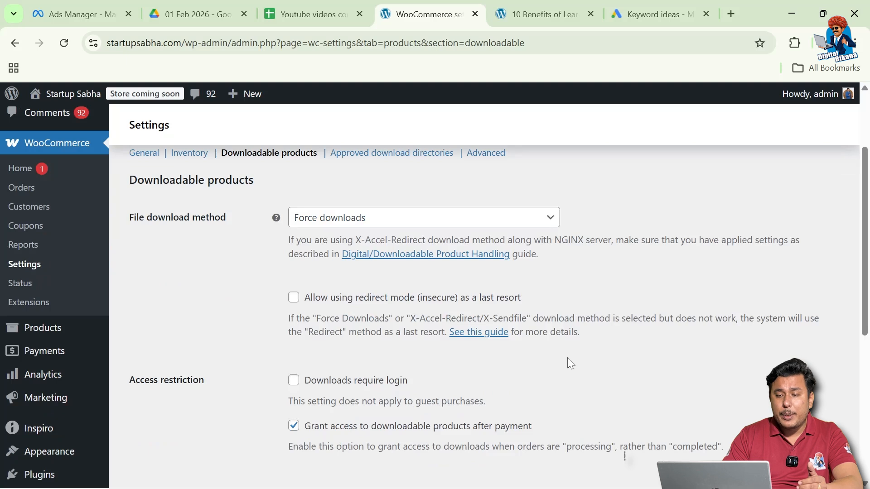
Open the approved download directories of the product settings and look over the listed URLs
{"action": "scroll", "coordinate": [567, 363], "scroll_direction": "up", "scroll_amount": 2}
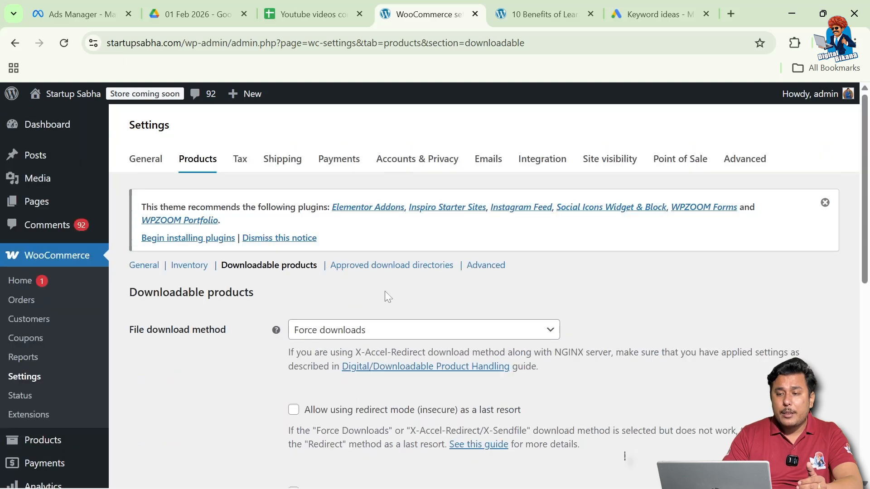
{"action": "left_click", "coordinate": [391, 267]}
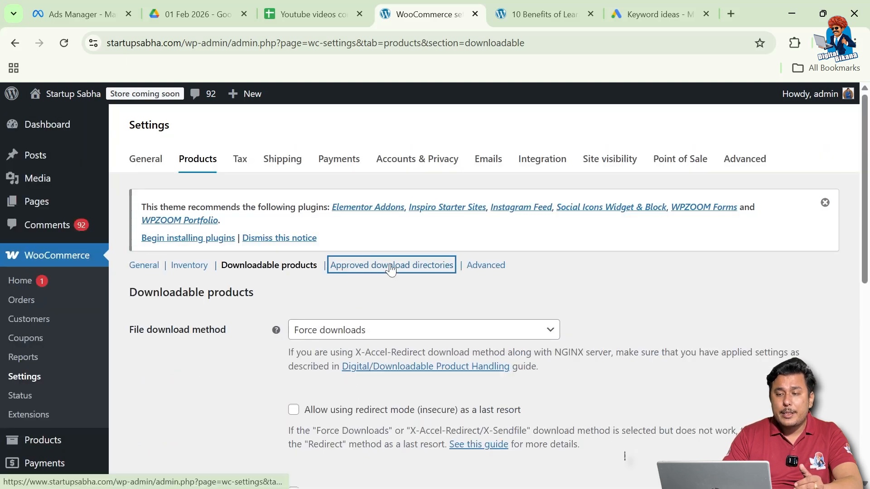
{"action": "scroll", "coordinate": [552, 339], "scroll_direction": "down", "scroll_amount": 1}
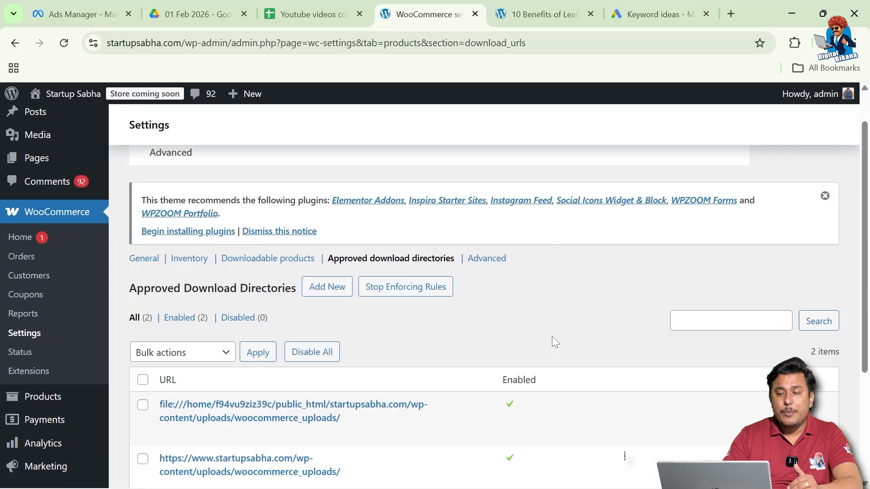
{"action": "scroll", "coordinate": [552, 337], "scroll_direction": "down", "scroll_amount": 1}
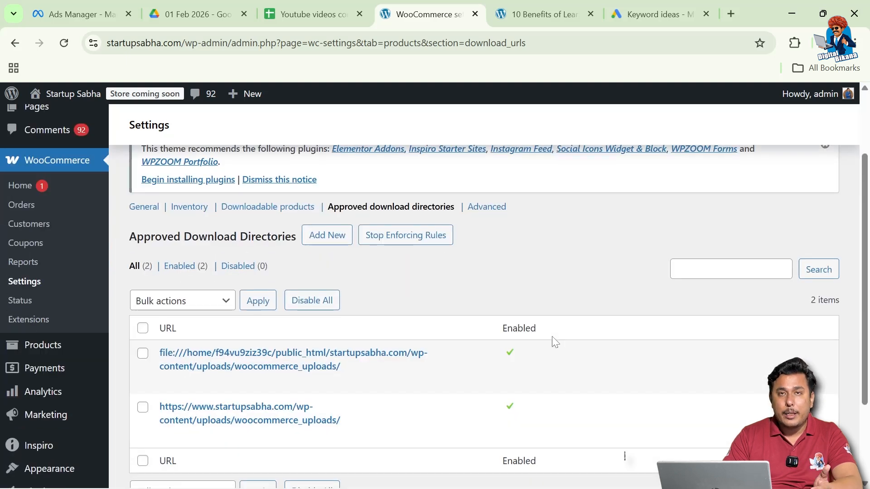
Open the advanced product settings and review the product attributes lookup table and product image matching by SKU options
{"action": "scroll", "coordinate": [552, 339], "scroll_direction": "down", "scroll_amount": 1}
{"action": "scroll", "coordinate": [525, 317], "scroll_direction": "up", "scroll_amount": 2}
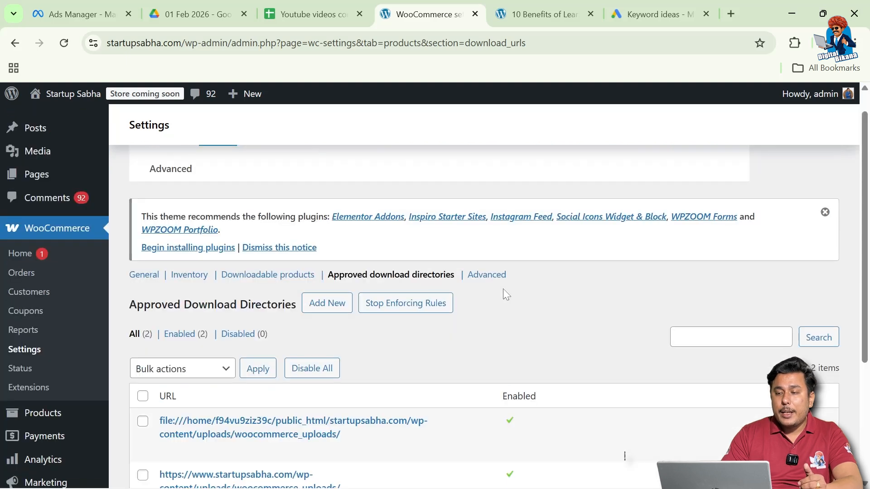
{"action": "left_click", "coordinate": [487, 275]}
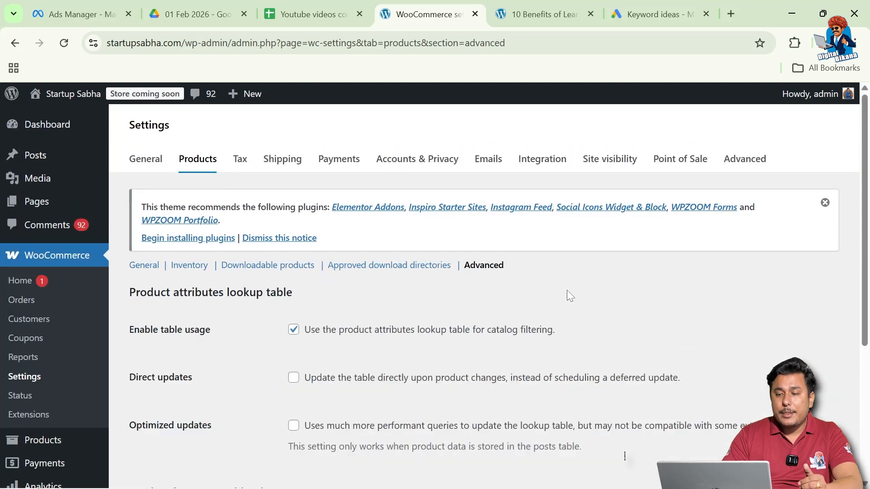
{"action": "scroll", "coordinate": [567, 290], "scroll_direction": "down", "scroll_amount": 2}
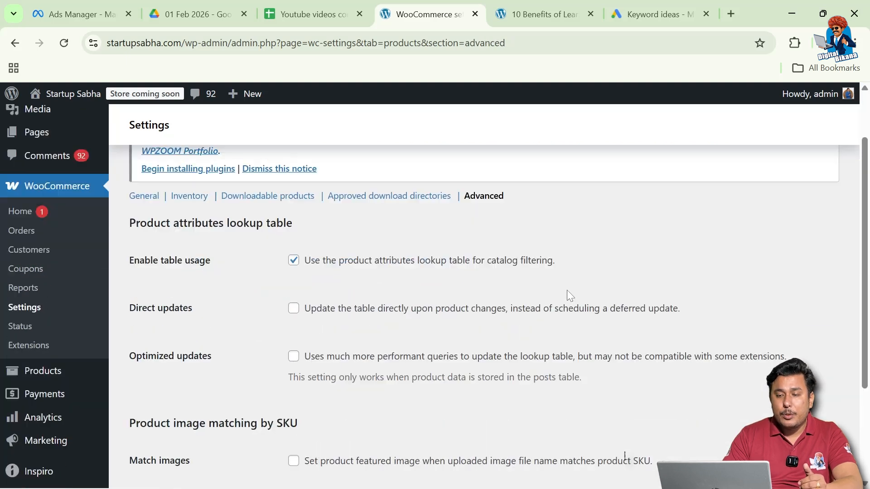
{"action": "scroll", "coordinate": [314, 195], "scroll_direction": "down", "scroll_amount": 1}
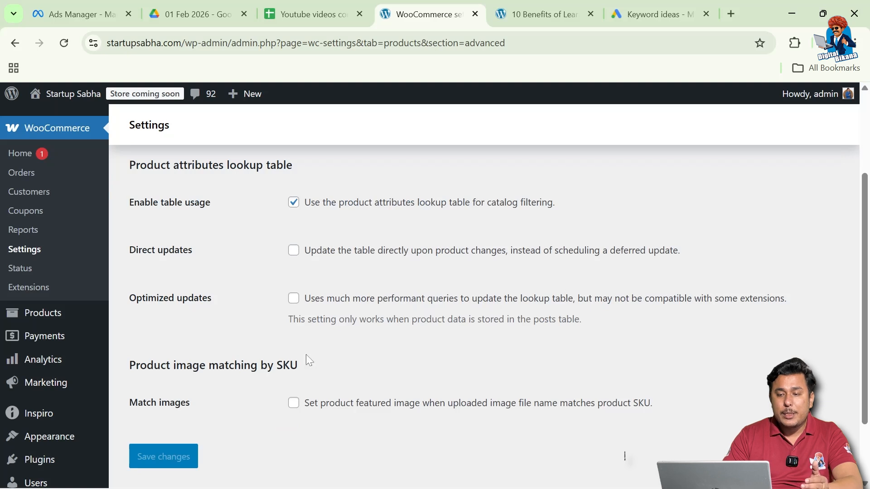
{"action": "scroll", "coordinate": [596, 328], "scroll_direction": "up", "scroll_amount": 3}
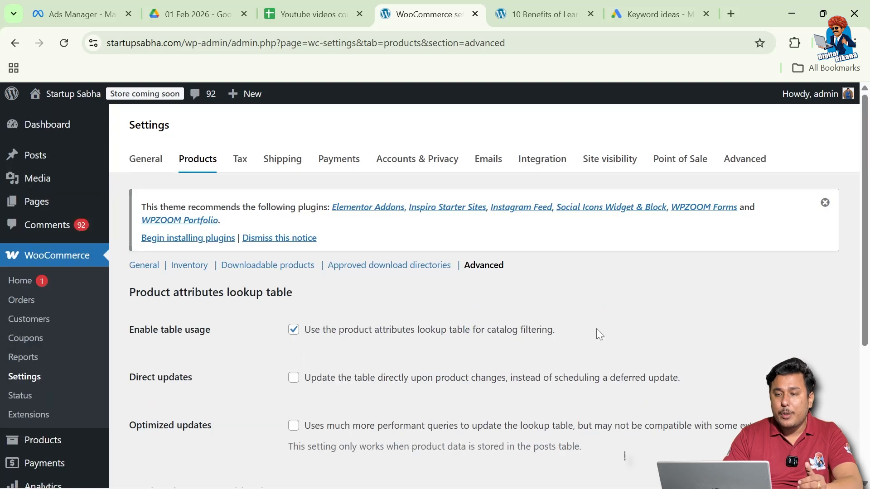
Open the tax settings and examine the options for prices entered with tax, tax calculation basis, shipping tax class and rounding
{"action": "left_click", "coordinate": [241, 165]}
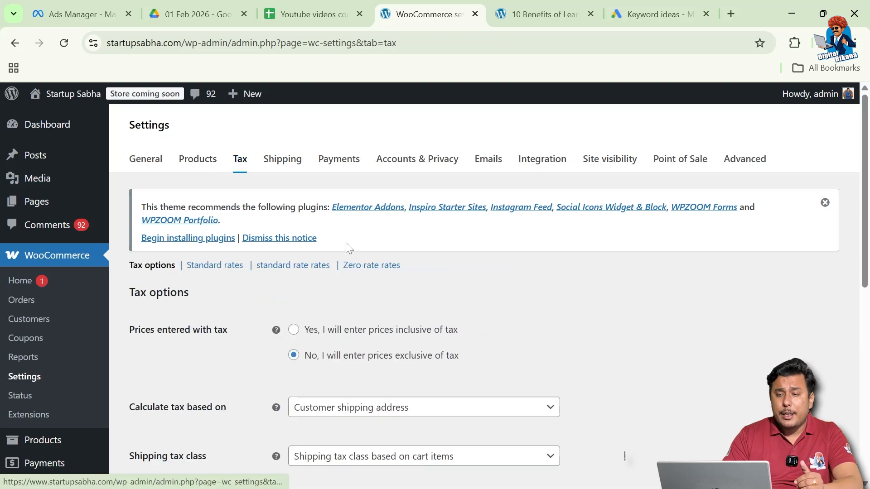
{"action": "scroll", "coordinate": [346, 242], "scroll_direction": "down", "scroll_amount": 1}
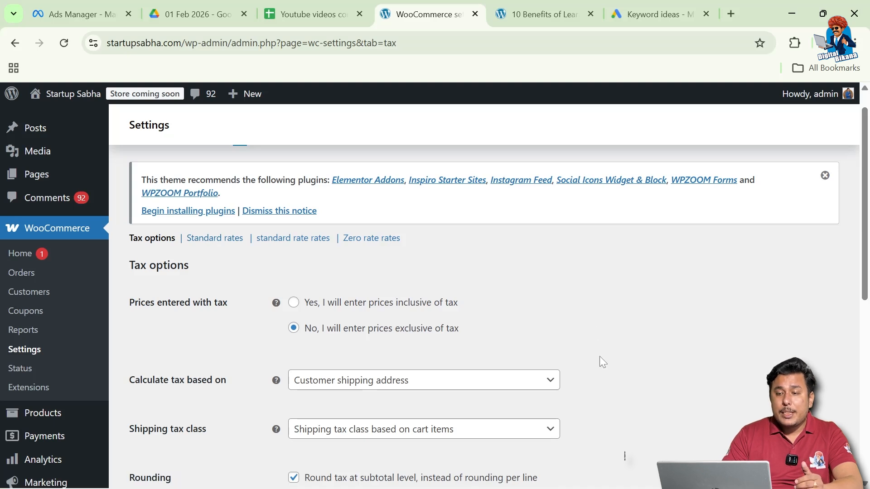
{"action": "scroll", "coordinate": [599, 356], "scroll_direction": "down", "scroll_amount": 1}
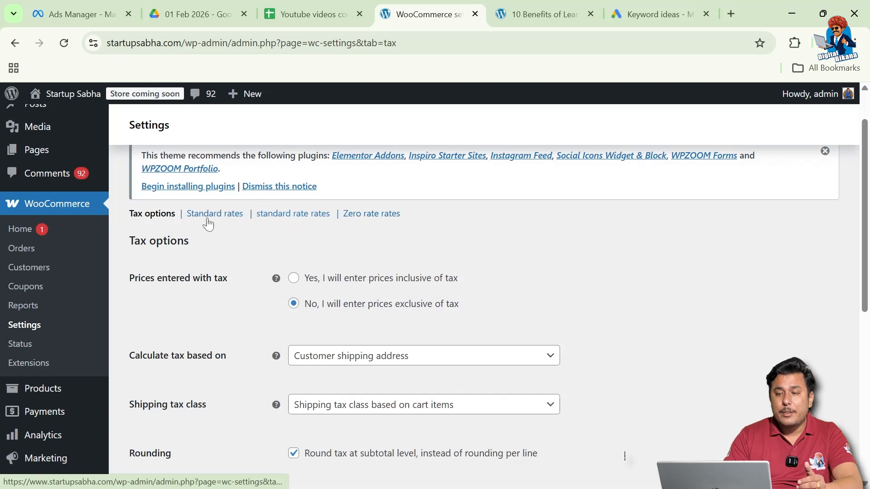
{"action": "scroll", "coordinate": [278, 248], "scroll_direction": "down", "scroll_amount": 1}
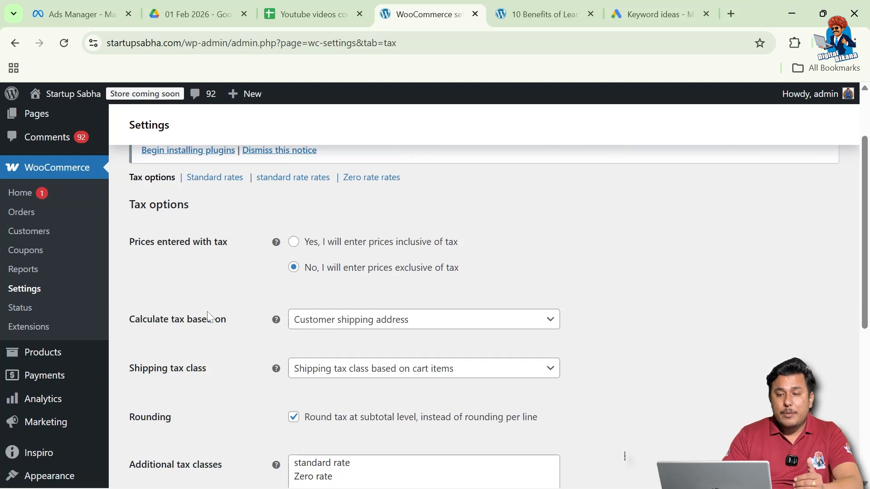
{"action": "scroll", "coordinate": [209, 316], "scroll_direction": "down", "scroll_amount": 1}
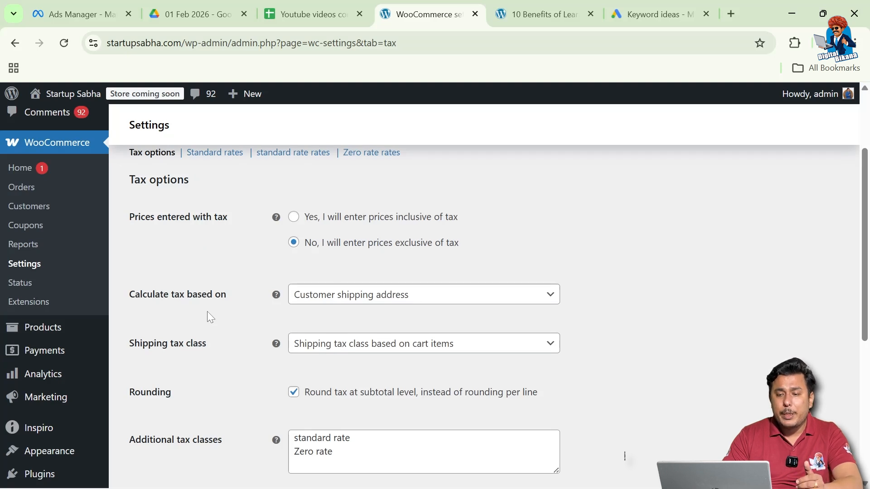
{"action": "scroll", "coordinate": [210, 316], "scroll_direction": "down", "scroll_amount": 1}
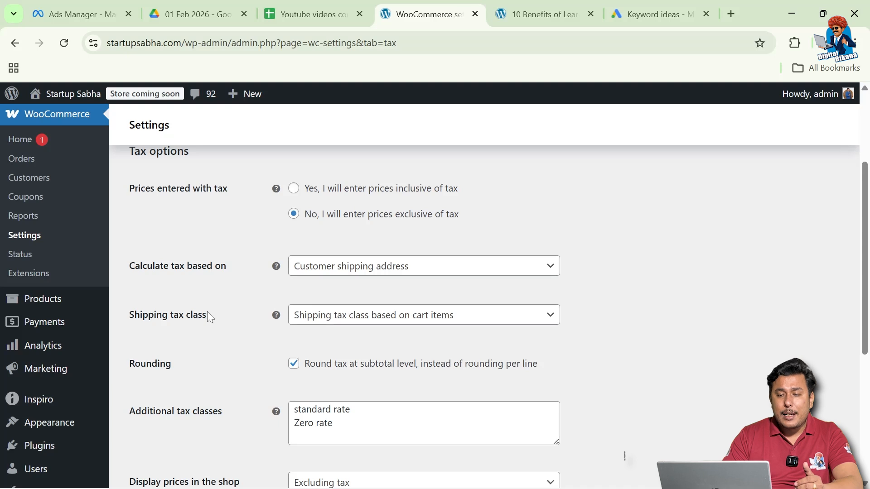
{"action": "scroll", "coordinate": [207, 317], "scroll_direction": "down", "scroll_amount": 1}
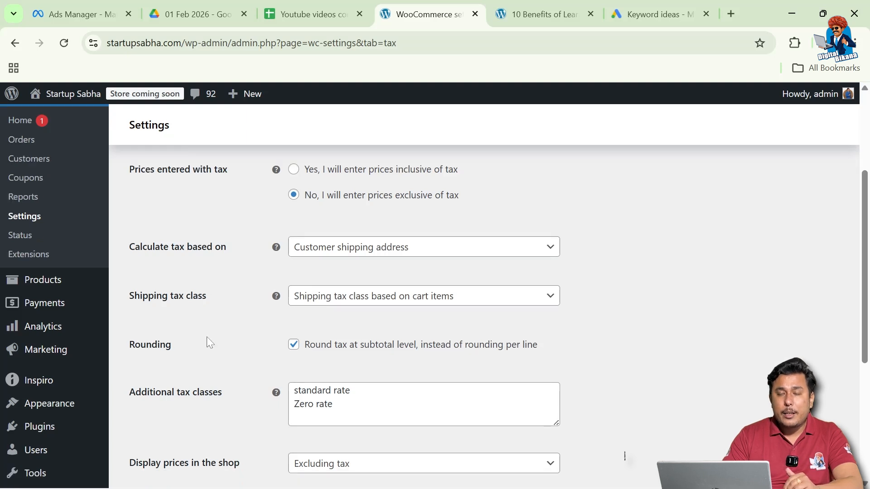
{"action": "scroll", "coordinate": [207, 338], "scroll_direction": "down", "scroll_amount": 1}
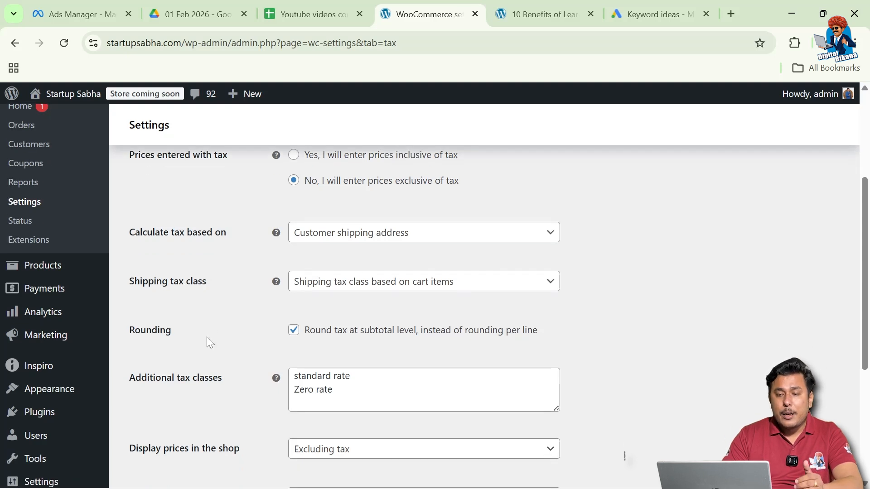
{"action": "scroll", "coordinate": [199, 335], "scroll_direction": "down", "scroll_amount": 1}
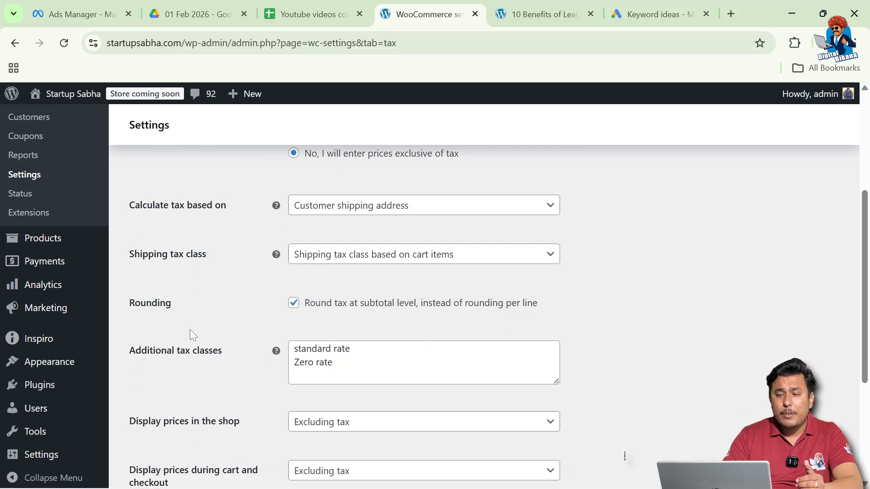
Review the additional tax classes, shop and cart price display, price display suffix and tax totals options
{"action": "scroll", "coordinate": [190, 335], "scroll_direction": "down", "scroll_amount": 1}
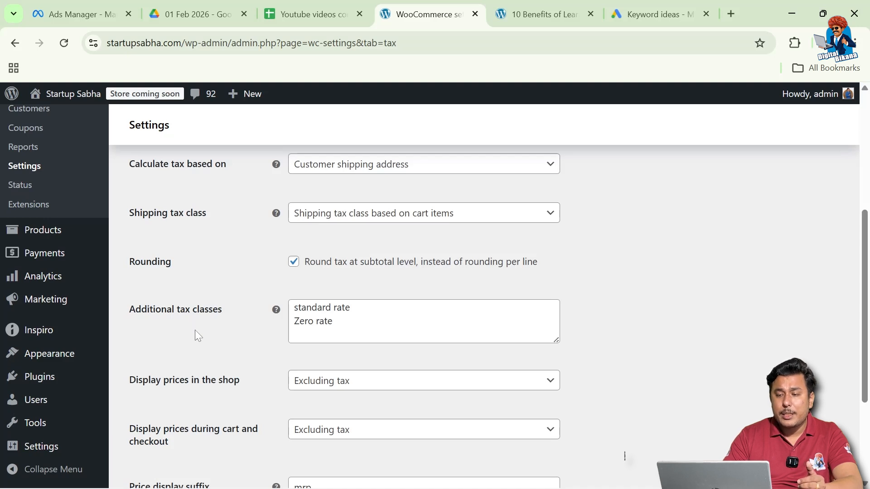
{"action": "scroll", "coordinate": [195, 331], "scroll_direction": "down", "scroll_amount": 1}
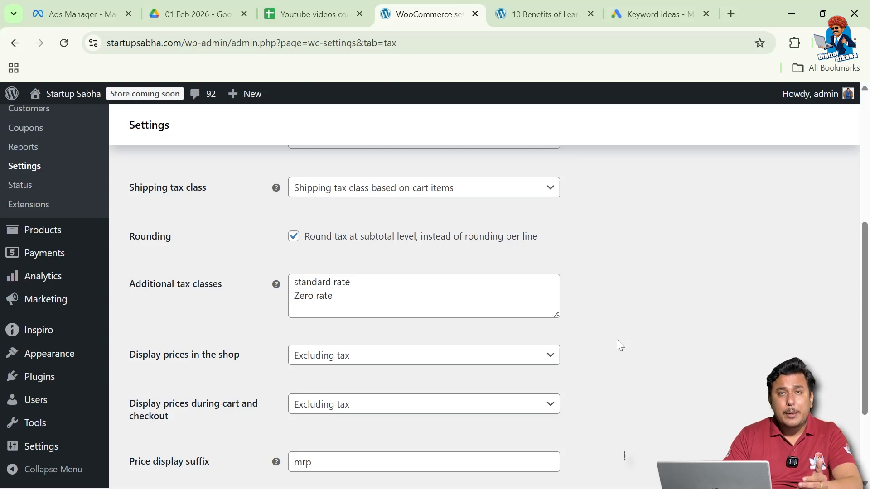
{"action": "scroll", "coordinate": [617, 340], "scroll_direction": "down", "scroll_amount": 1}
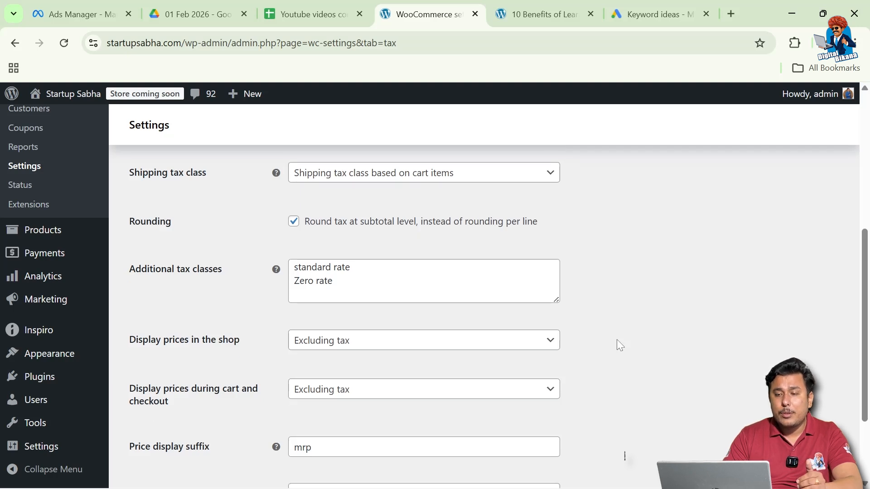
{"action": "scroll", "coordinate": [617, 340], "scroll_direction": "down", "scroll_amount": 2}
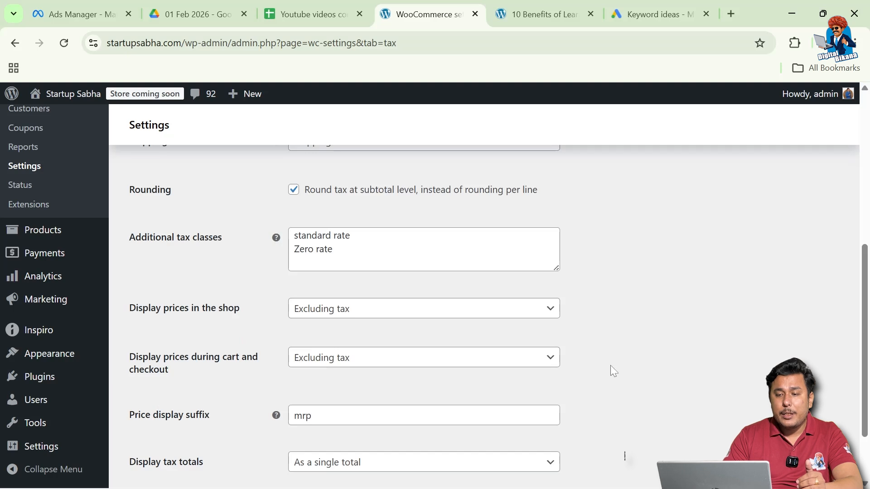
{"action": "scroll", "coordinate": [611, 365], "scroll_direction": "down", "scroll_amount": 3}
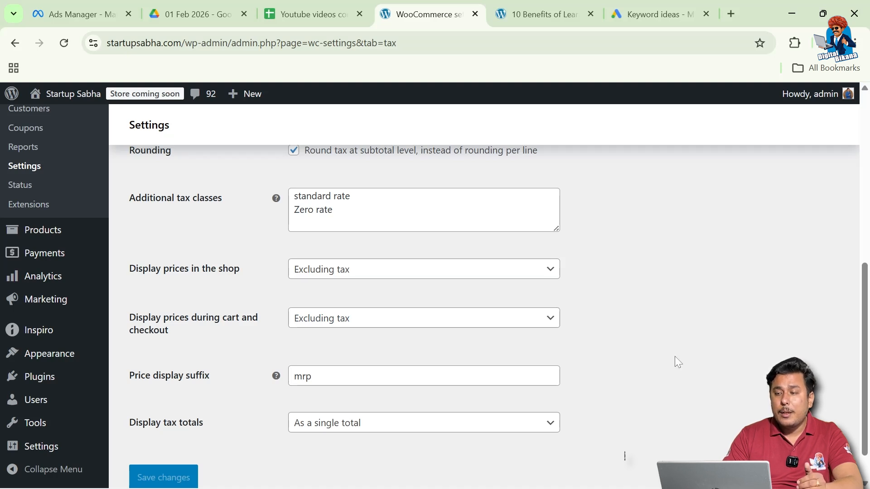
Open the standard tax rates and look over the table of country, state, rate, tax name and priority
{"action": "scroll", "coordinate": [643, 362], "scroll_direction": "up", "scroll_amount": 5}
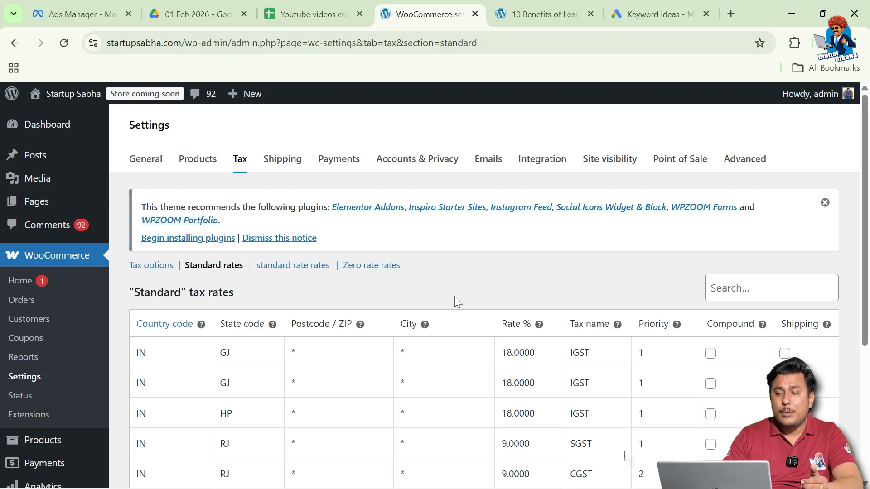
{"action": "scroll", "coordinate": [455, 297], "scroll_direction": "down", "scroll_amount": 1}
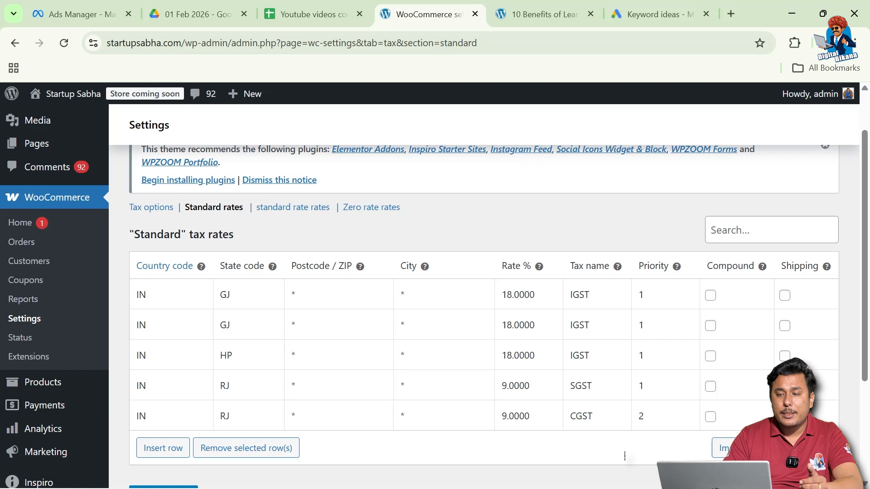
{"action": "scroll", "coordinate": [399, 266], "scroll_direction": "up", "scroll_amount": 1}
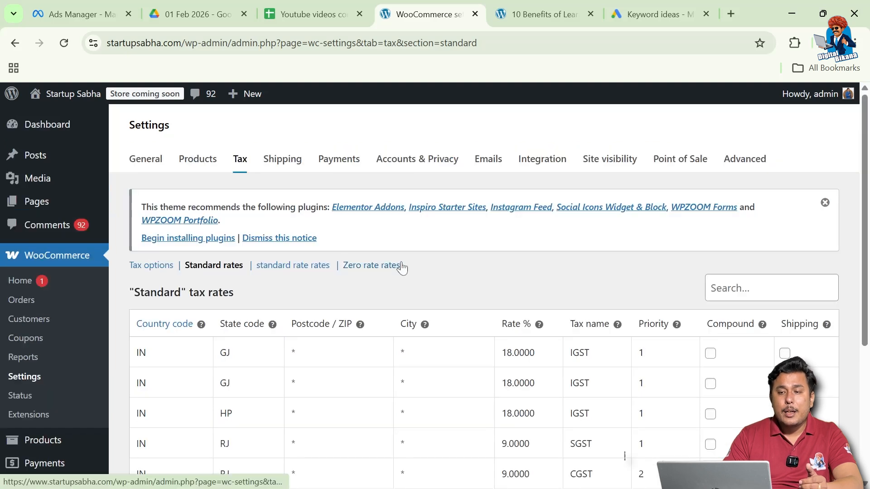
Open the shipping settings and look over the shipping zones with their regions and shipping methods
{"action": "left_click", "coordinate": [286, 169]}
{"action": "scroll", "coordinate": [285, 168], "scroll_direction": "down", "scroll_amount": 1}
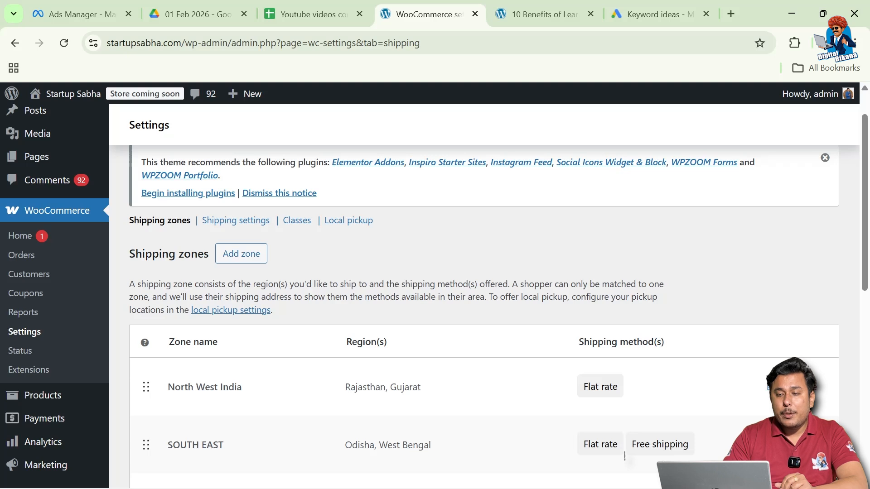
{"action": "scroll", "coordinate": [246, 274], "scroll_direction": "up", "scroll_amount": 1}
Review the remaining shipping sections: shipping calculations and destination, shipping classes, and local pickup
{"action": "left_click", "coordinate": [246, 266]}
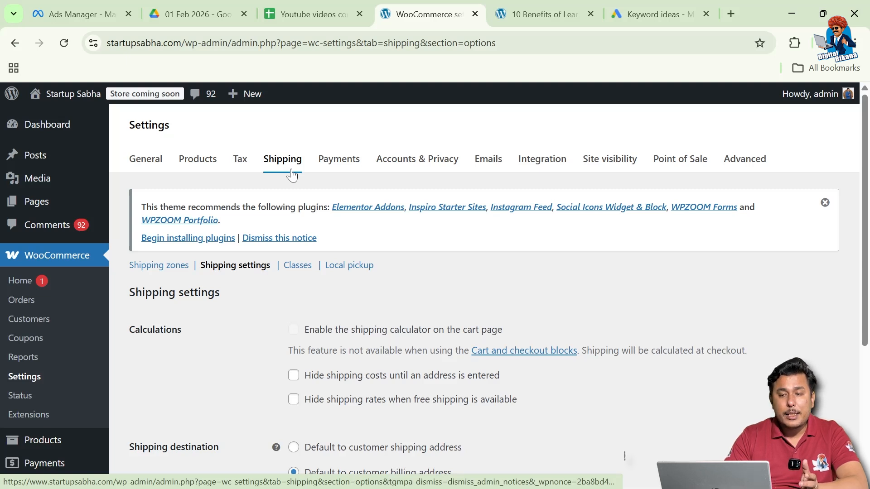
{"action": "scroll", "coordinate": [248, 236], "scroll_direction": "down", "scroll_amount": 1}
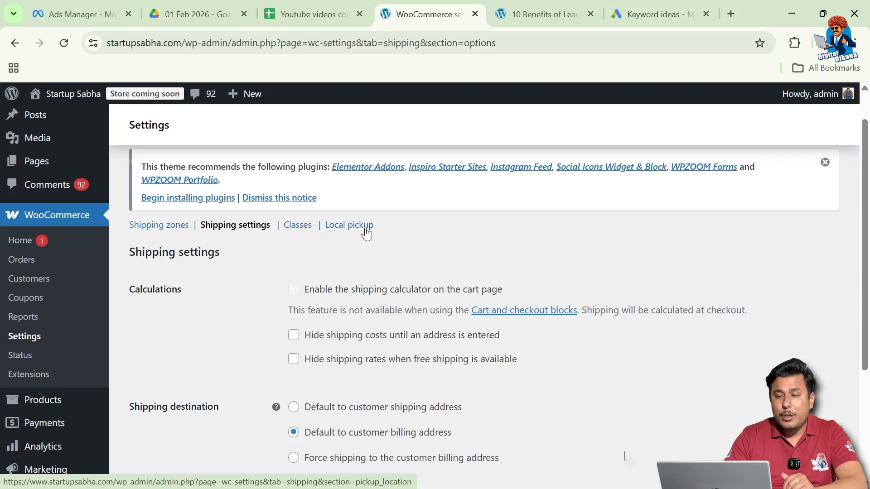
{"action": "scroll", "coordinate": [219, 231], "scroll_direction": "down", "scroll_amount": 1}
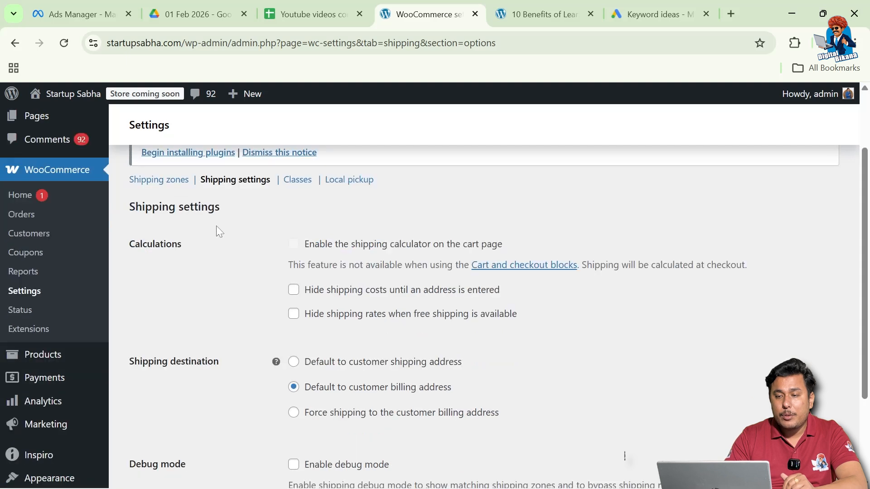
{"action": "scroll", "coordinate": [217, 228], "scroll_direction": "down", "scroll_amount": 1}
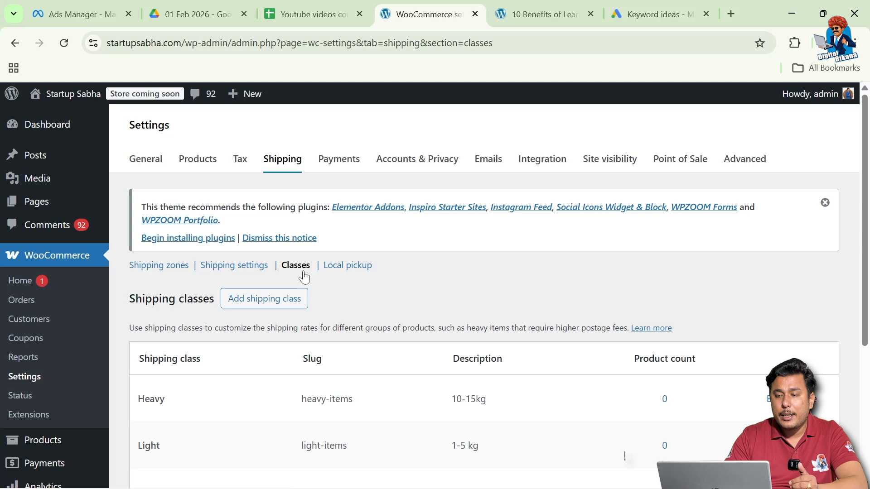
{"action": "left_click", "coordinate": [360, 267]}
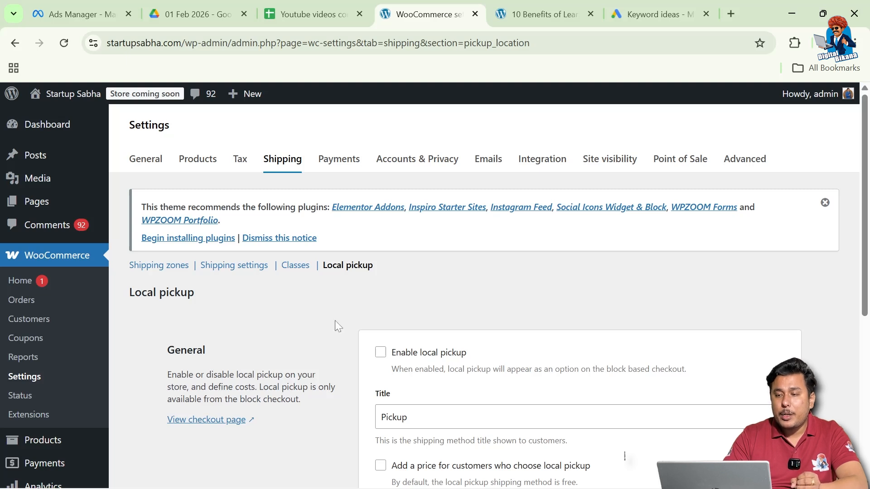
Open the payments settings and look through the available payment providers and further payment options
{"action": "left_click", "coordinate": [335, 167]}
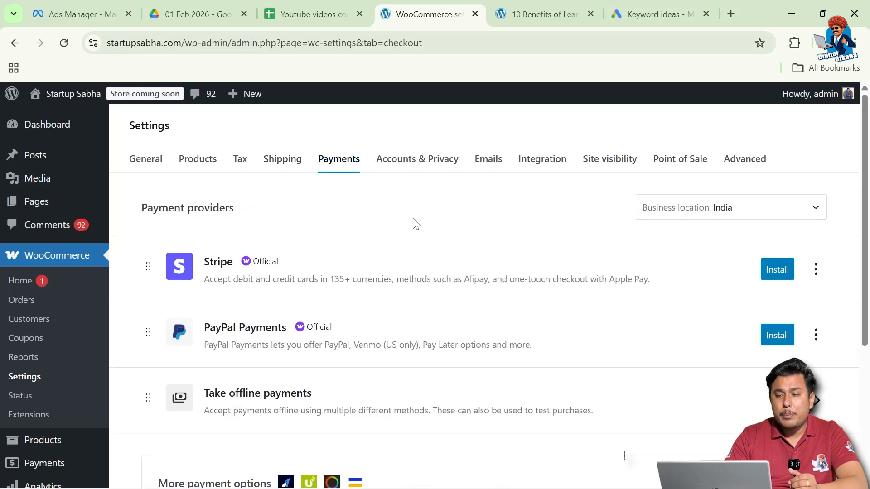
{"action": "scroll", "coordinate": [426, 266], "scroll_direction": "down", "scroll_amount": 3}
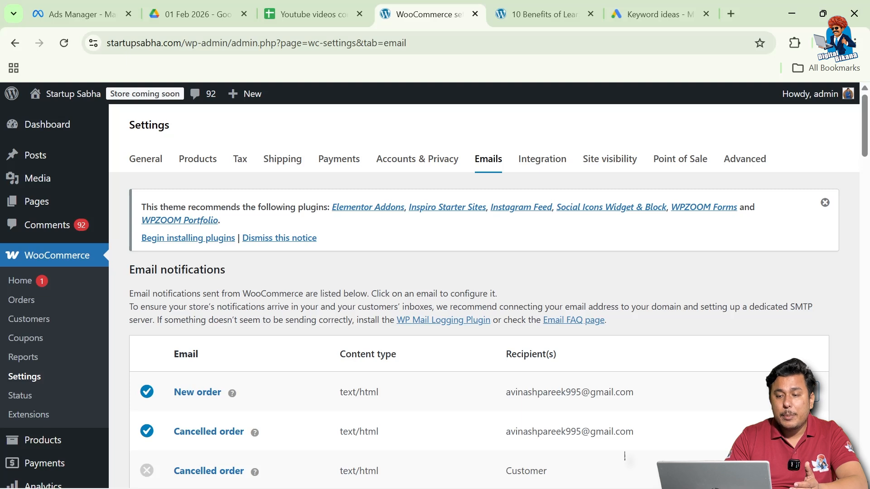
Review the email notifications list in the email settings, checking each order email's content type and recipients
{"action": "scroll", "coordinate": [544, 351], "scroll_direction": "down", "scroll_amount": 2}
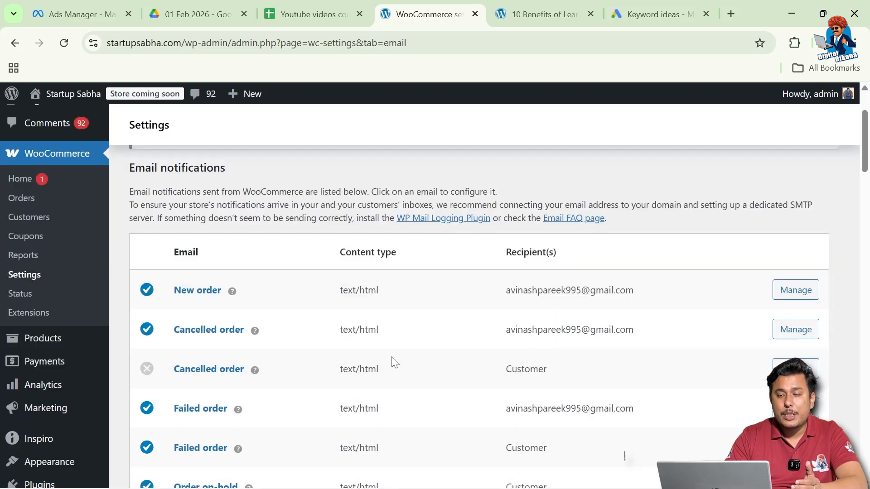
{"action": "scroll", "coordinate": [466, 401], "scroll_direction": "down", "scroll_amount": 1}
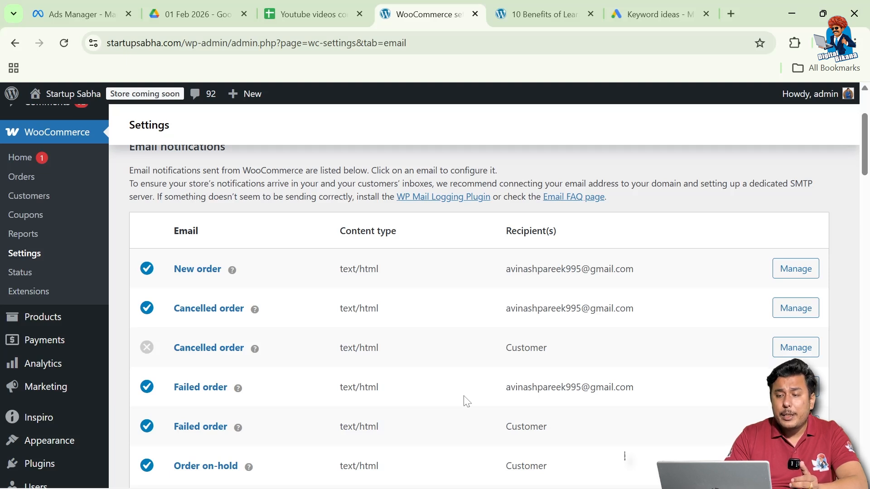
{"action": "scroll", "coordinate": [467, 401], "scroll_direction": "up", "scroll_amount": 3}
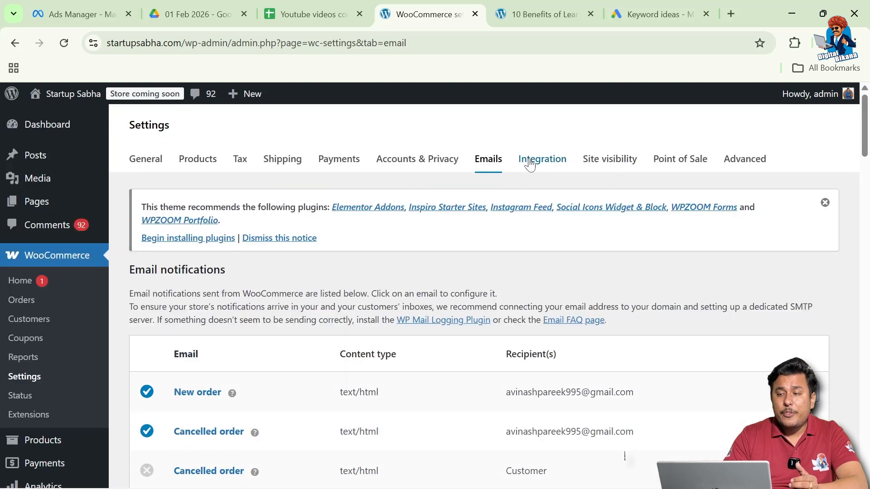
Open the integration settings, and review the Point of Sale store contact details and refund policy fields
{"action": "left_click", "coordinate": [535, 165]}
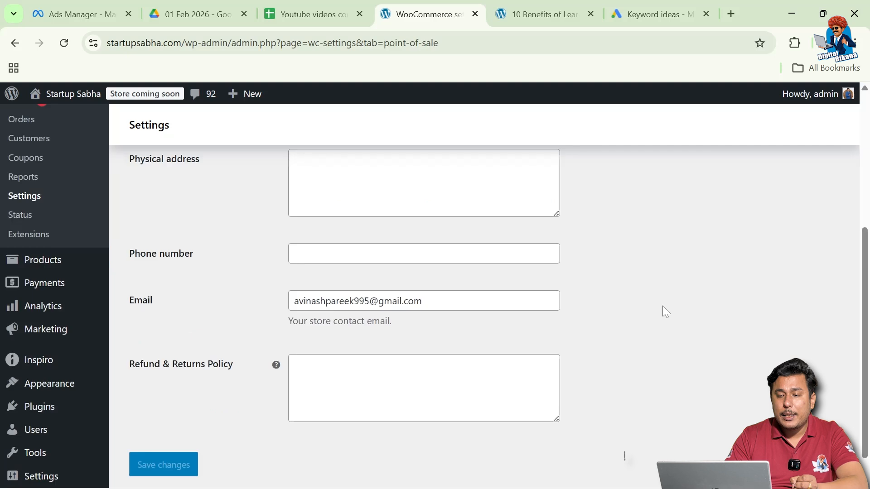
{"action": "scroll", "coordinate": [663, 306], "scroll_direction": "up", "scroll_amount": 1}
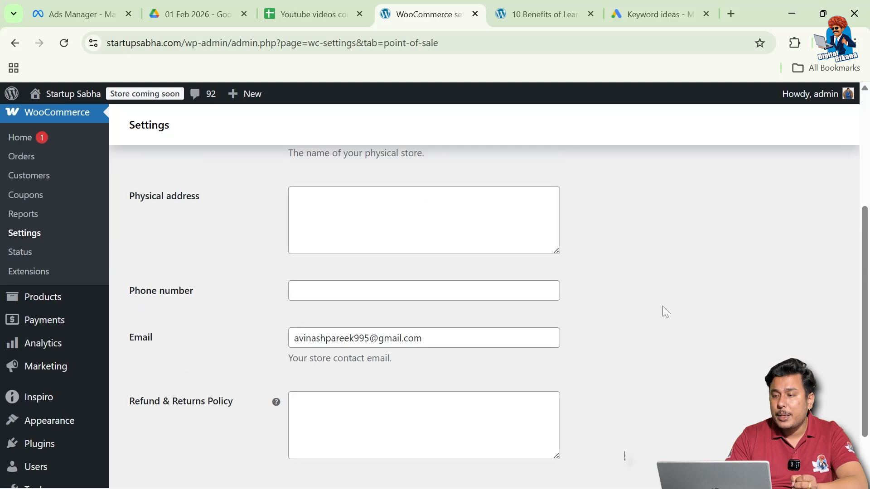
{"action": "scroll", "coordinate": [662, 306], "scroll_direction": "up", "scroll_amount": 5}
Open the advanced WooCommerce settings and review the page setup, also looking over the Analytics entries of the admin menu
{"action": "left_click", "coordinate": [746, 159]}
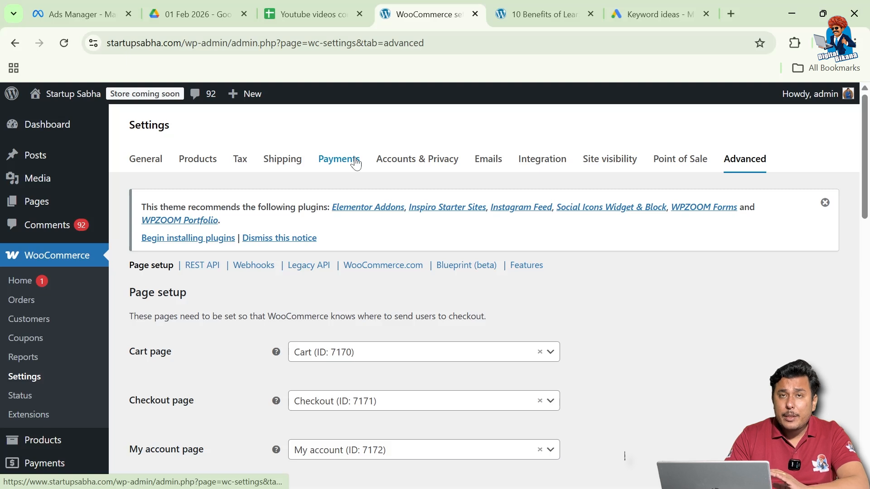
{"action": "scroll", "coordinate": [63, 428], "scroll_direction": "down", "scroll_amount": 1}
{"action": "mouse_move", "coordinate": [63, 428]}
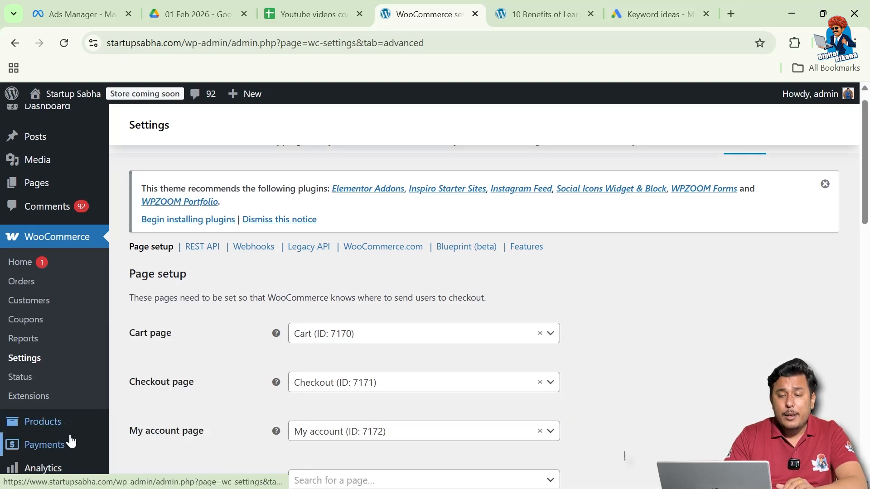
{"action": "scroll", "coordinate": [52, 437], "scroll_direction": "down", "scroll_amount": 2}
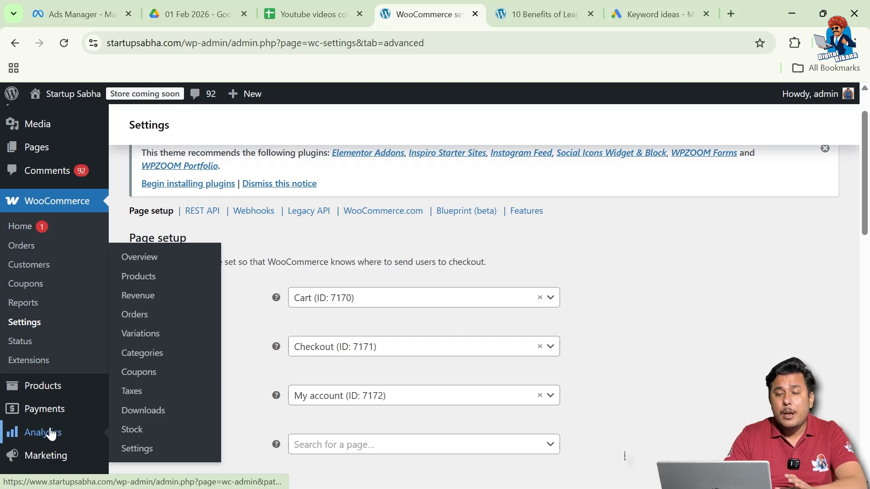
{"action": "scroll", "coordinate": [124, 264], "scroll_direction": "up", "scroll_amount": 1}
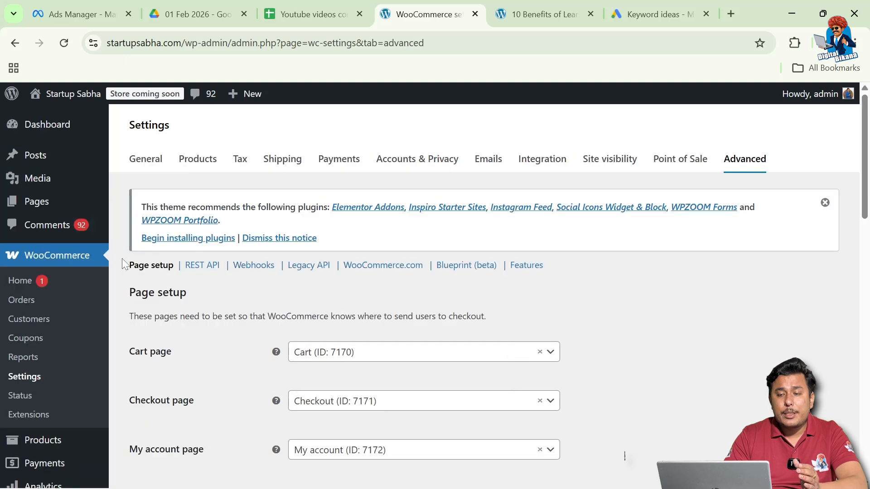